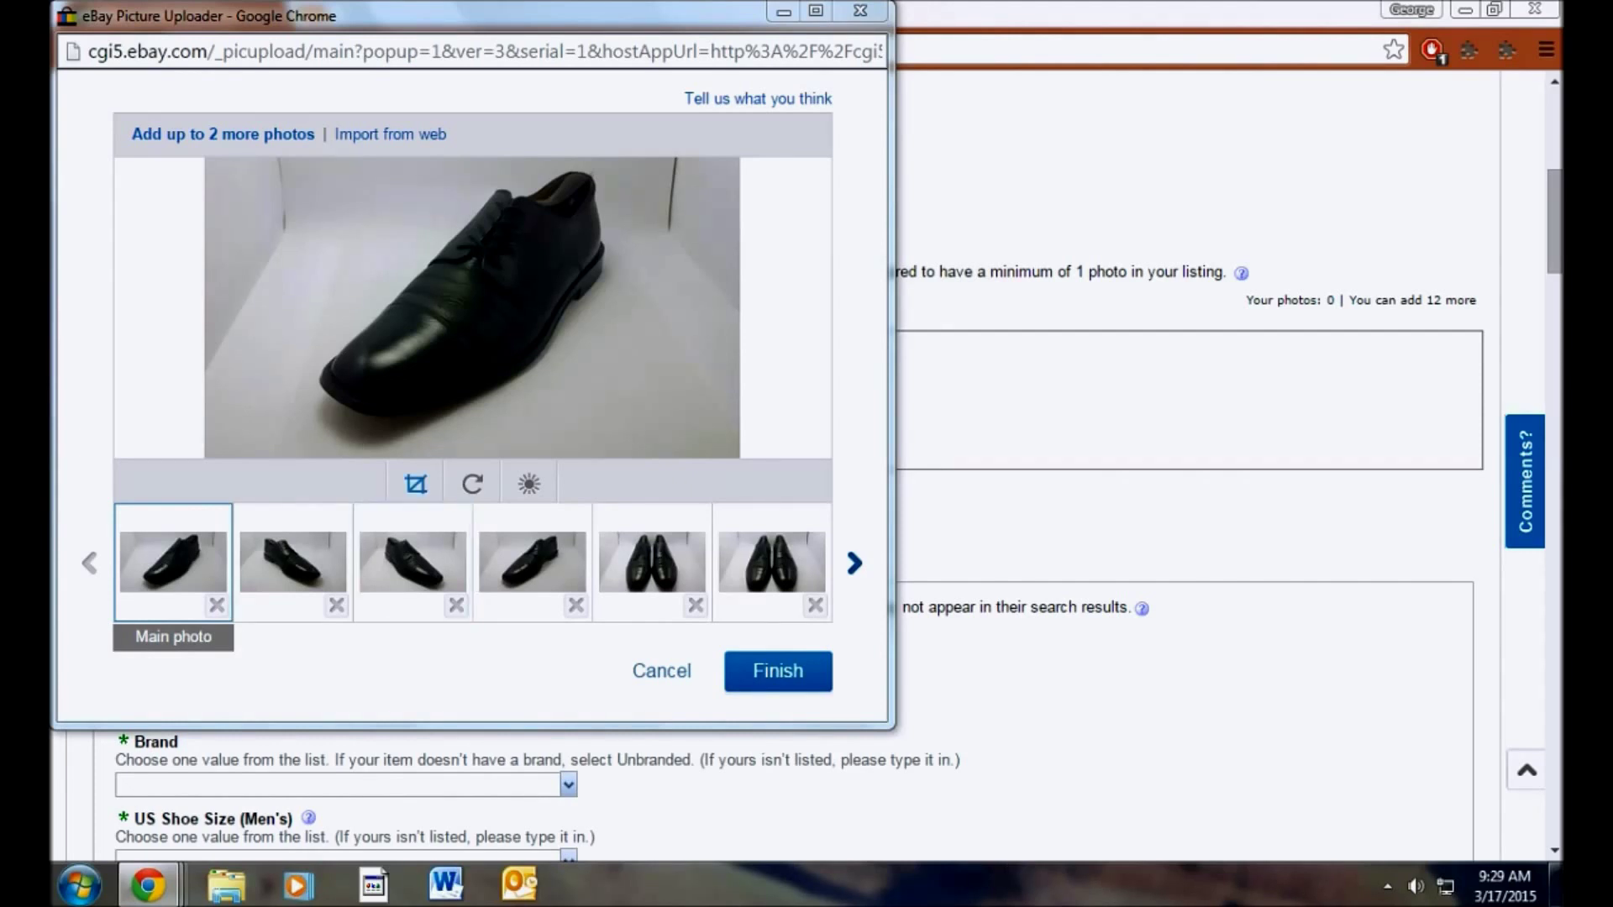
Crop the main photo closely around the shoe, trimming the empty background on both sides.
left_click(415, 484)
left_click_drag(421, 360, 301, 450)
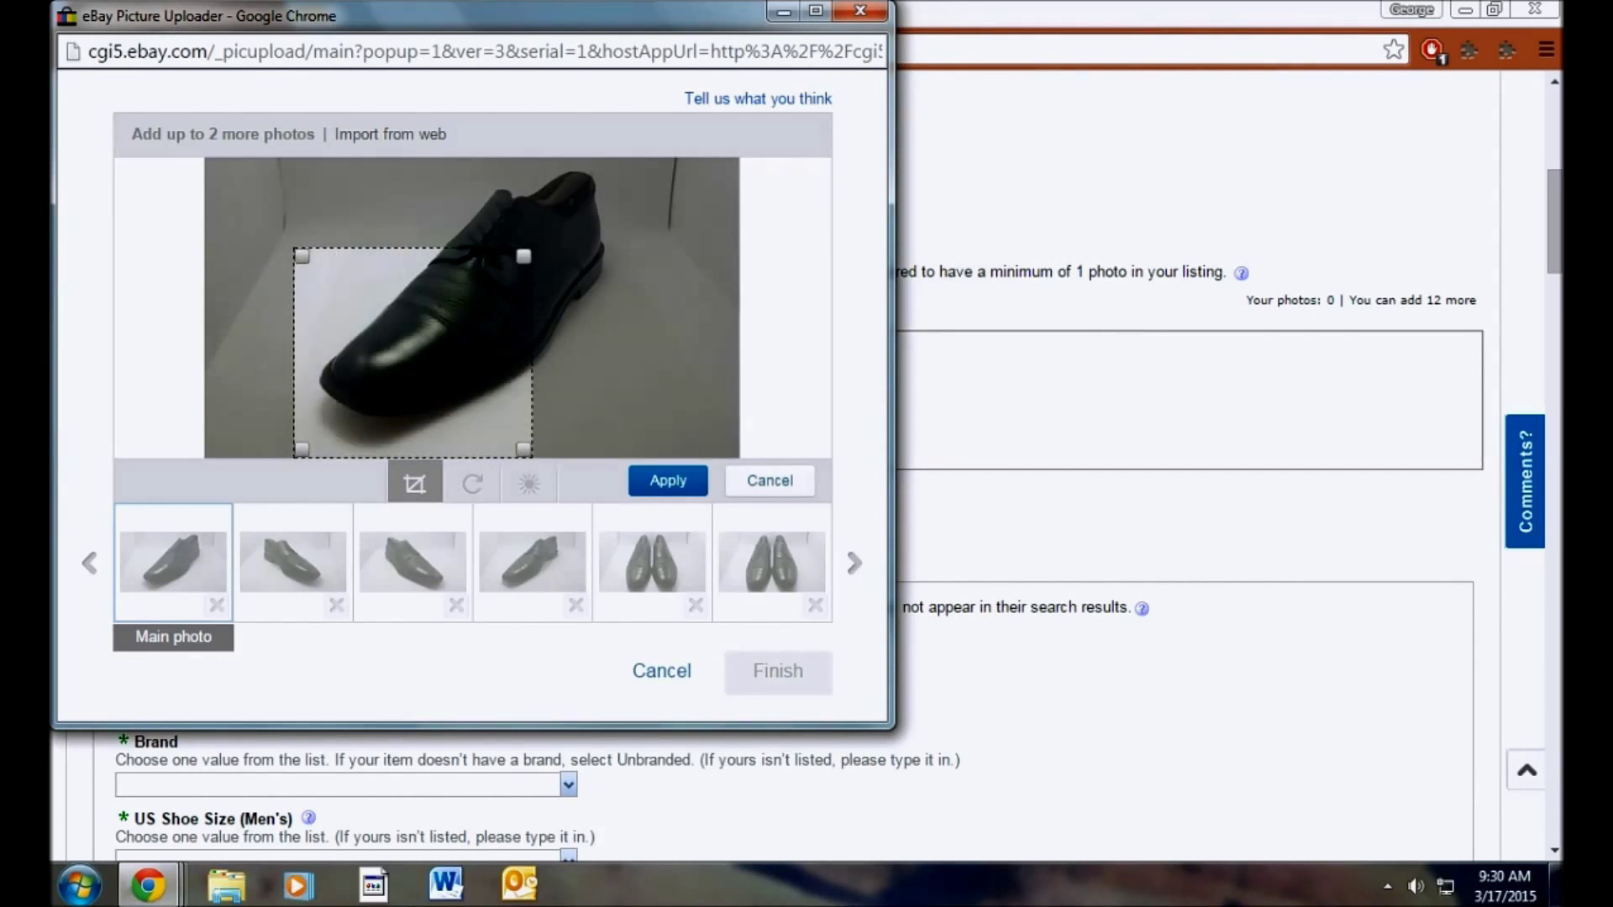
left_click_drag(412, 353, 447, 323)
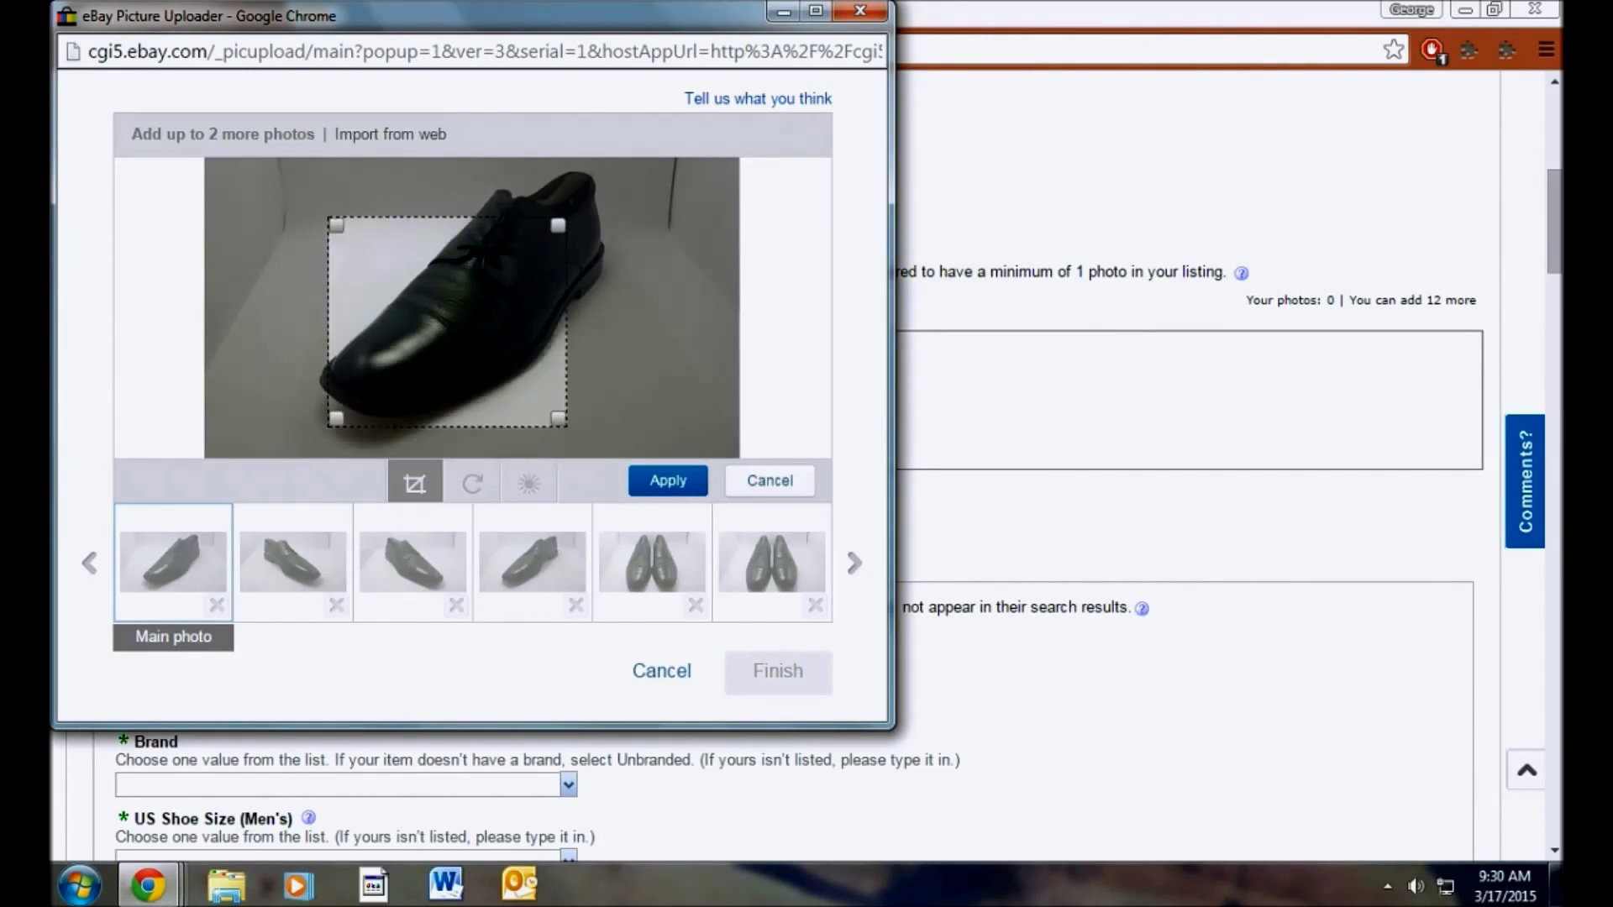
left_click_drag(335, 422, 306, 449)
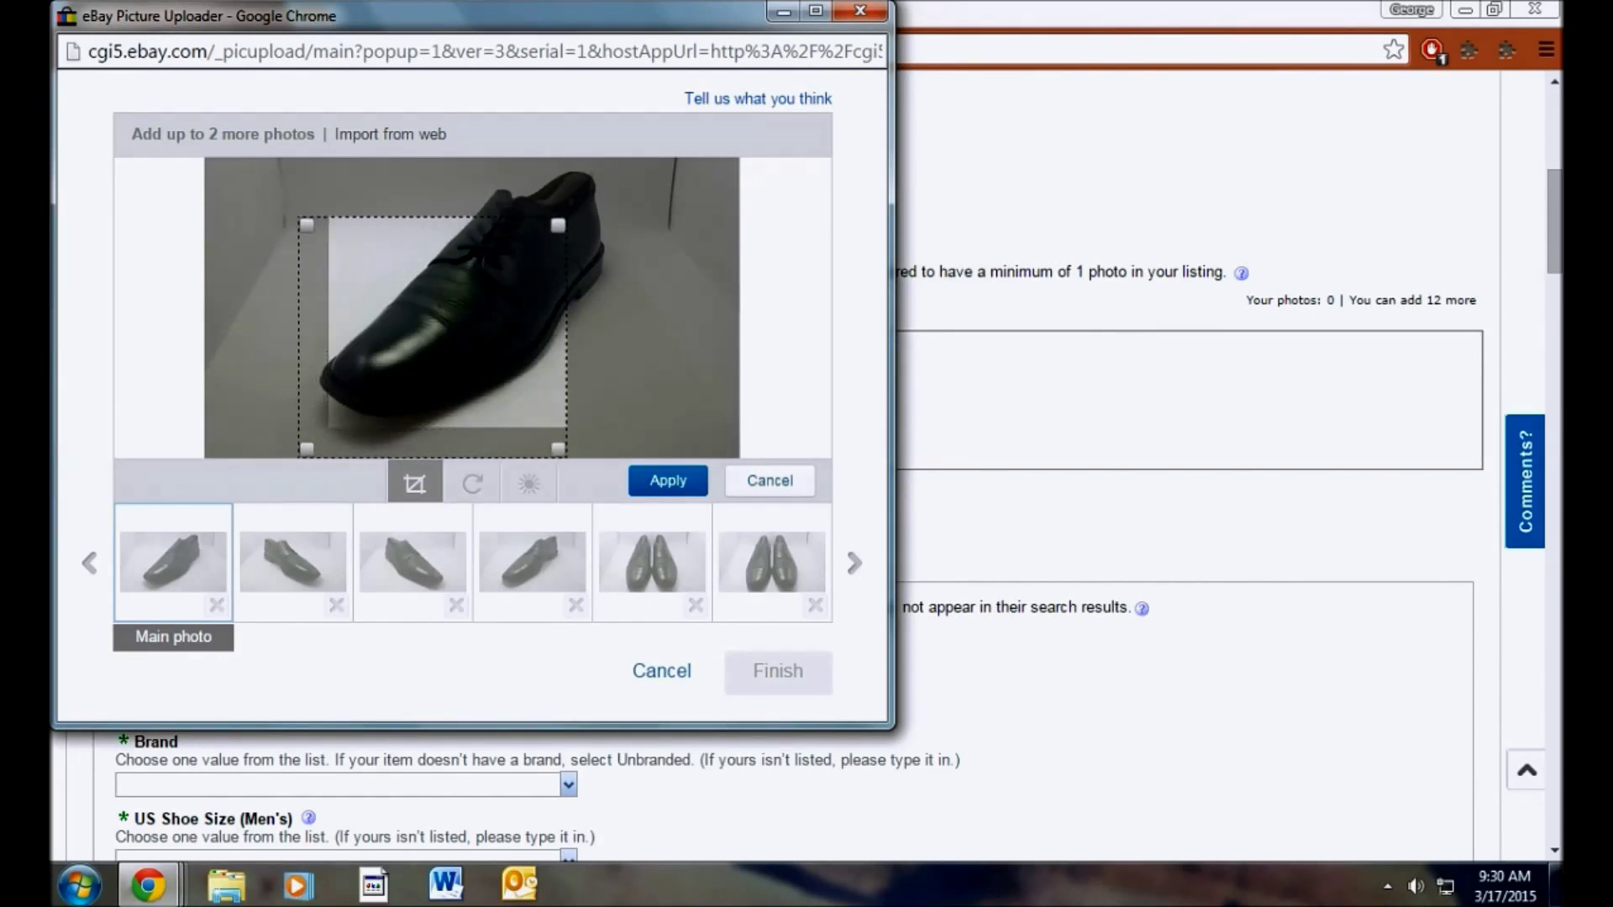
left_click_drag(558, 226, 633, 167)
left_click(668, 482)
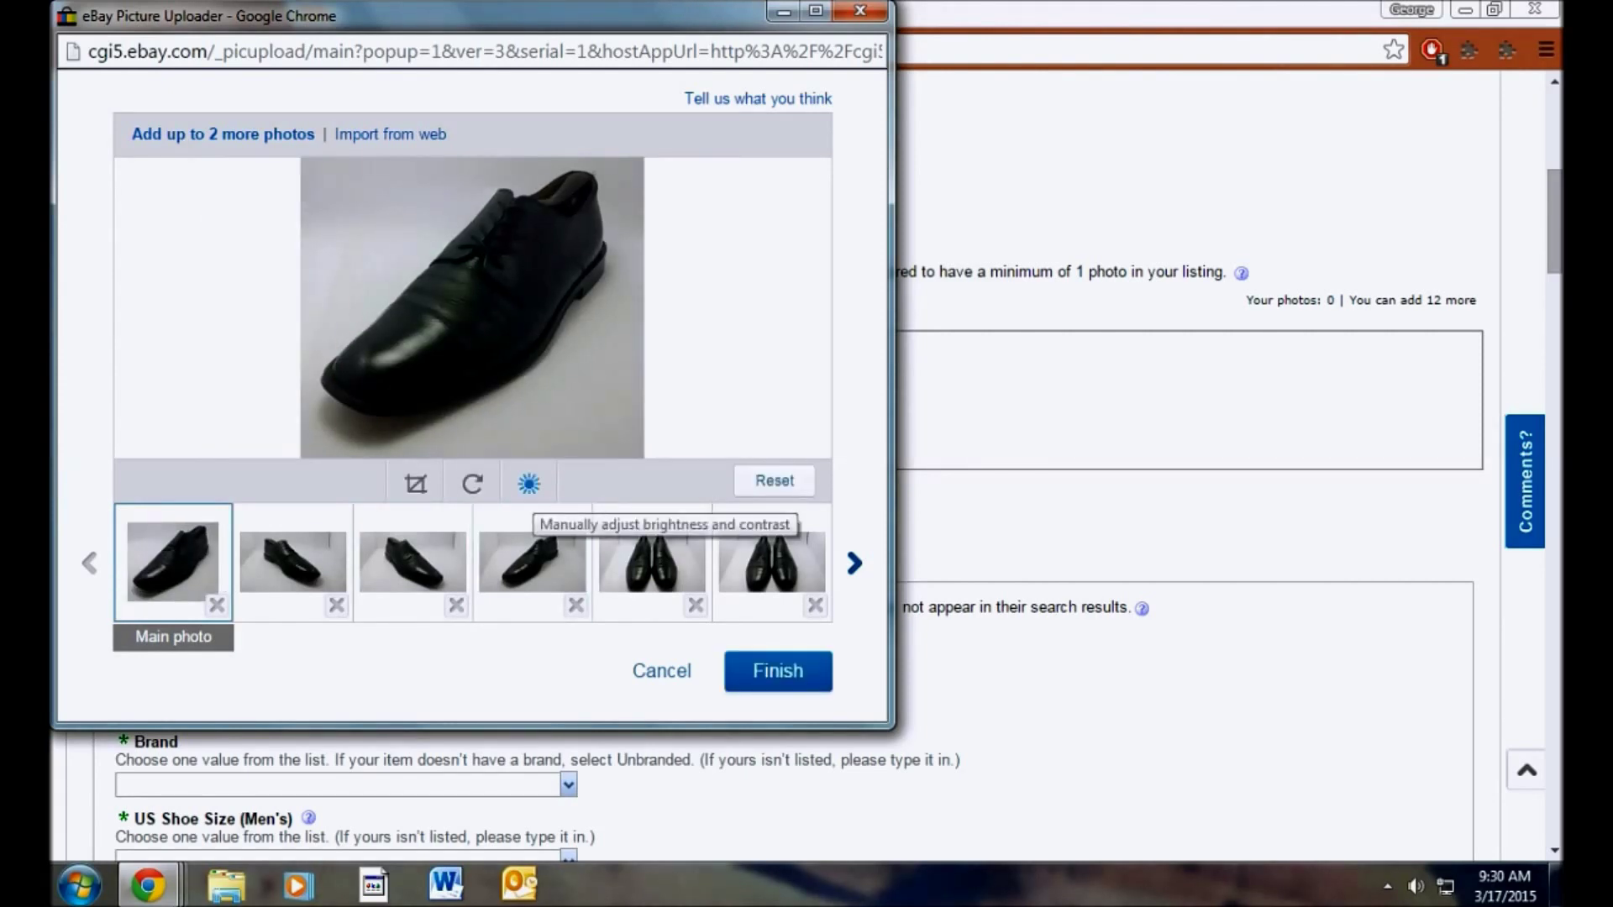
Adjust the main photo to brightness 59 and contrast 63 and apply the change.
left_click(529, 484)
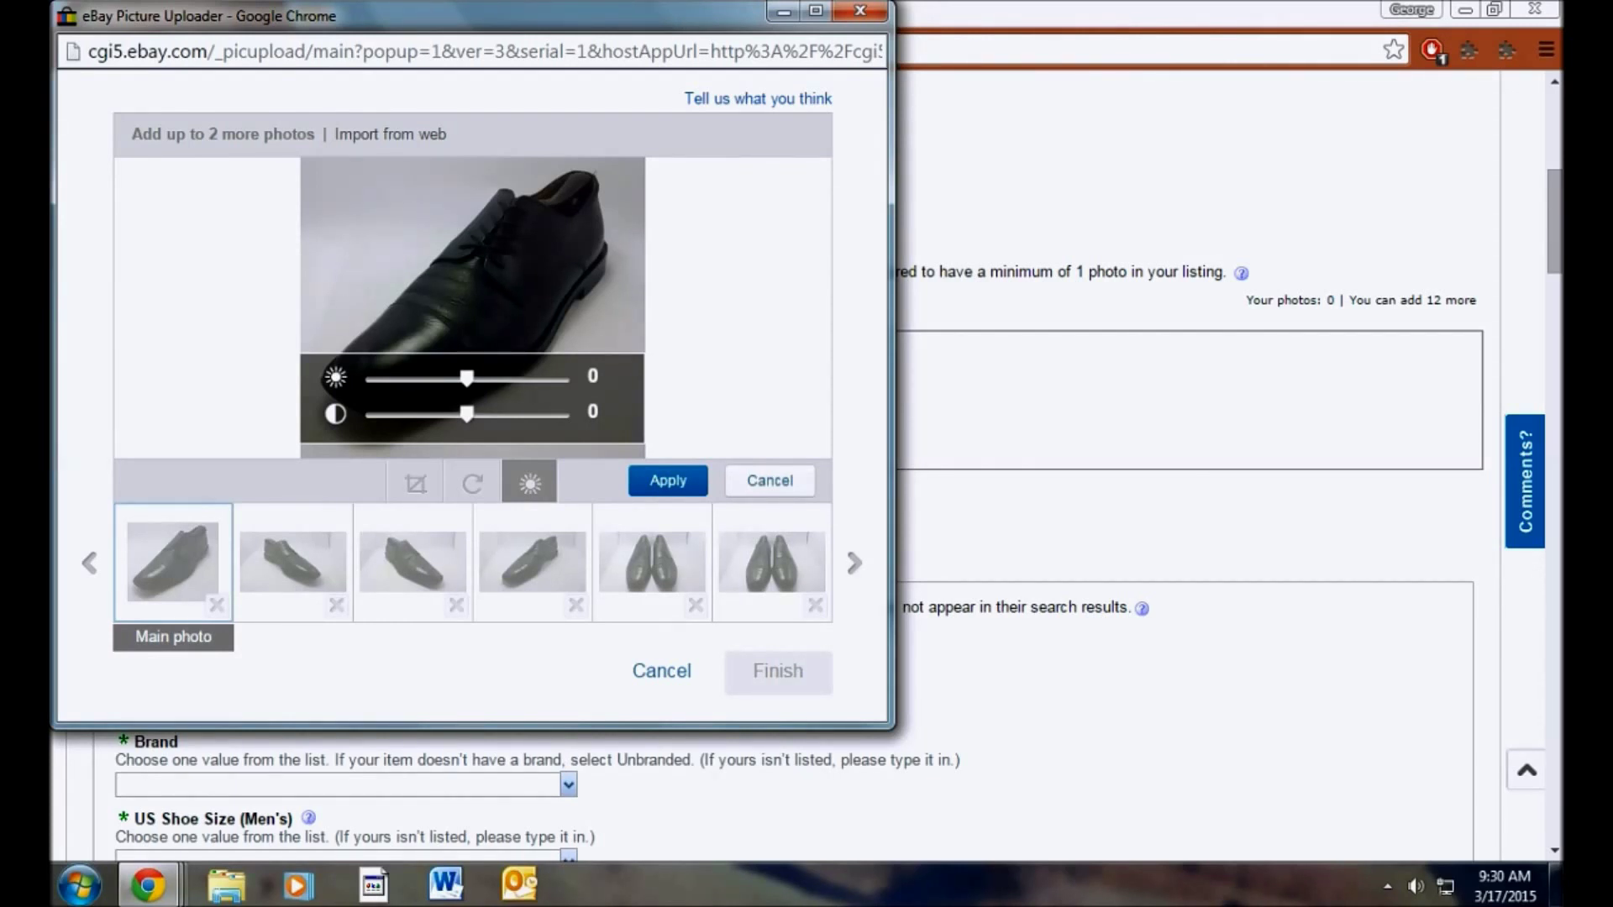
left_click_drag(466, 378, 531, 378)
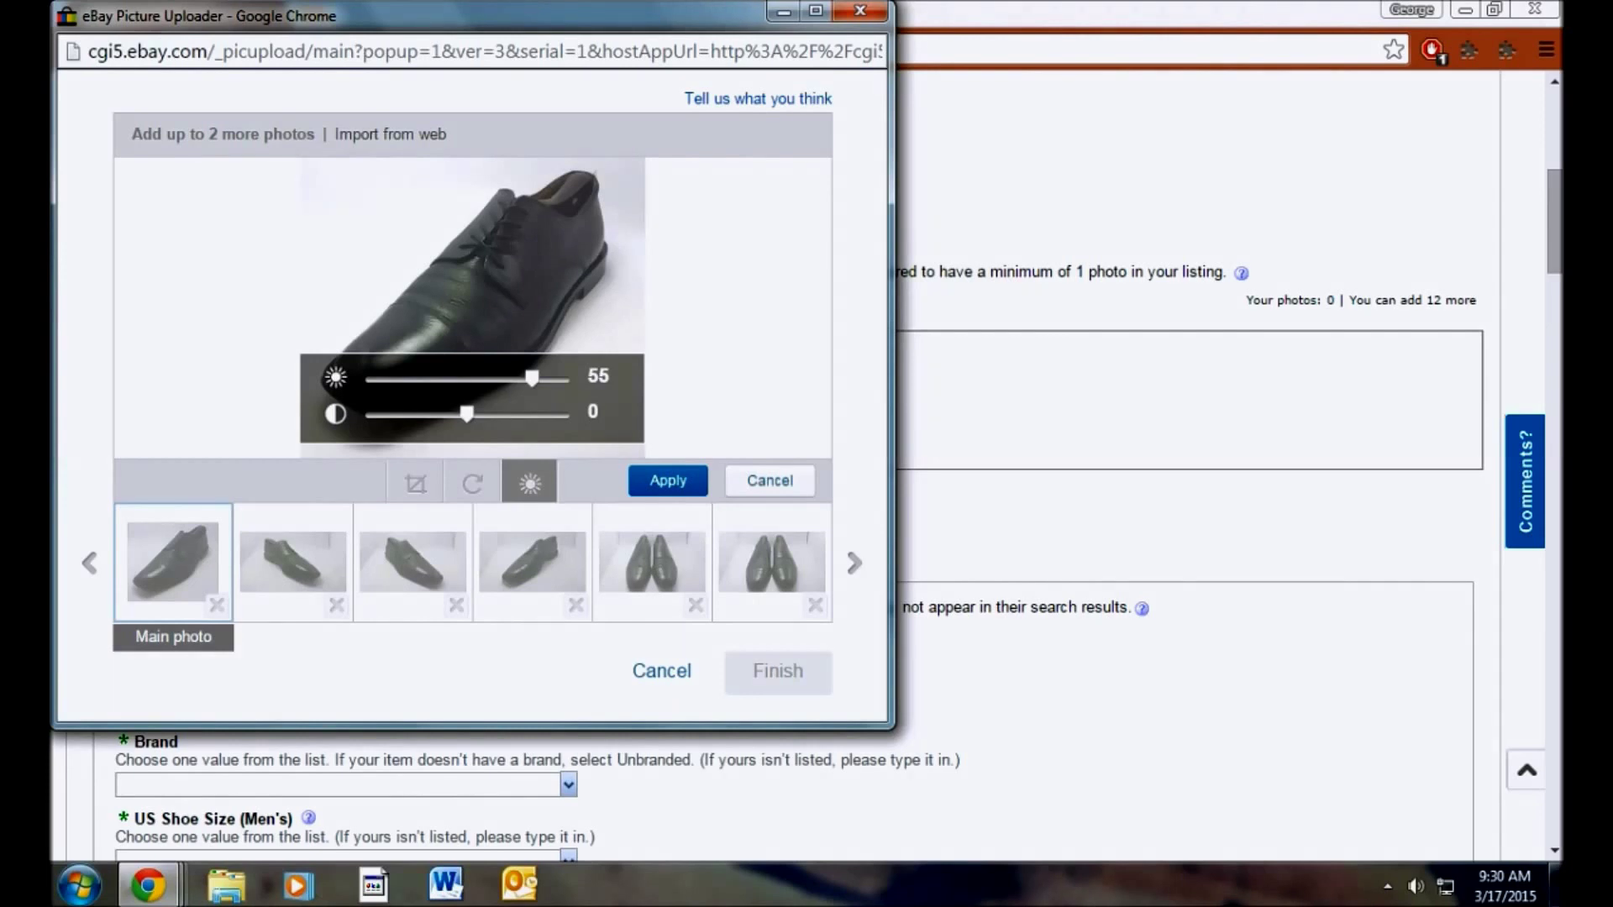
mouse_move(532, 378)
left_mouse_down()
mouse_move(561, 378)
mouse_move(537, 378)
left_mouse_up()
left_click_drag(467, 413, 542, 414)
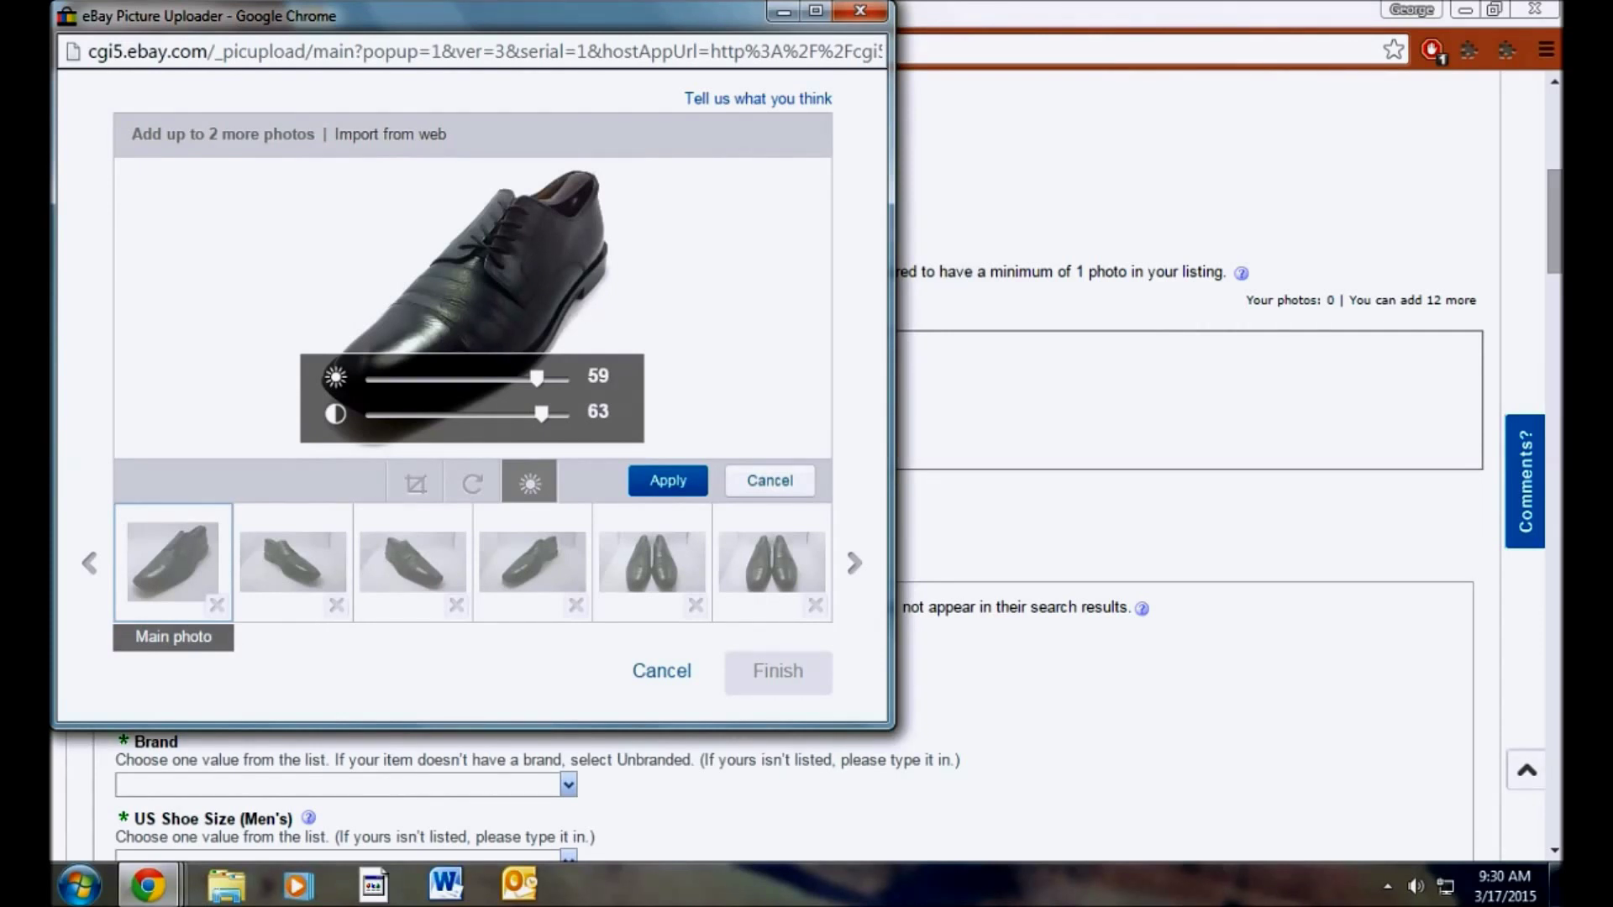
left_click(668, 481)
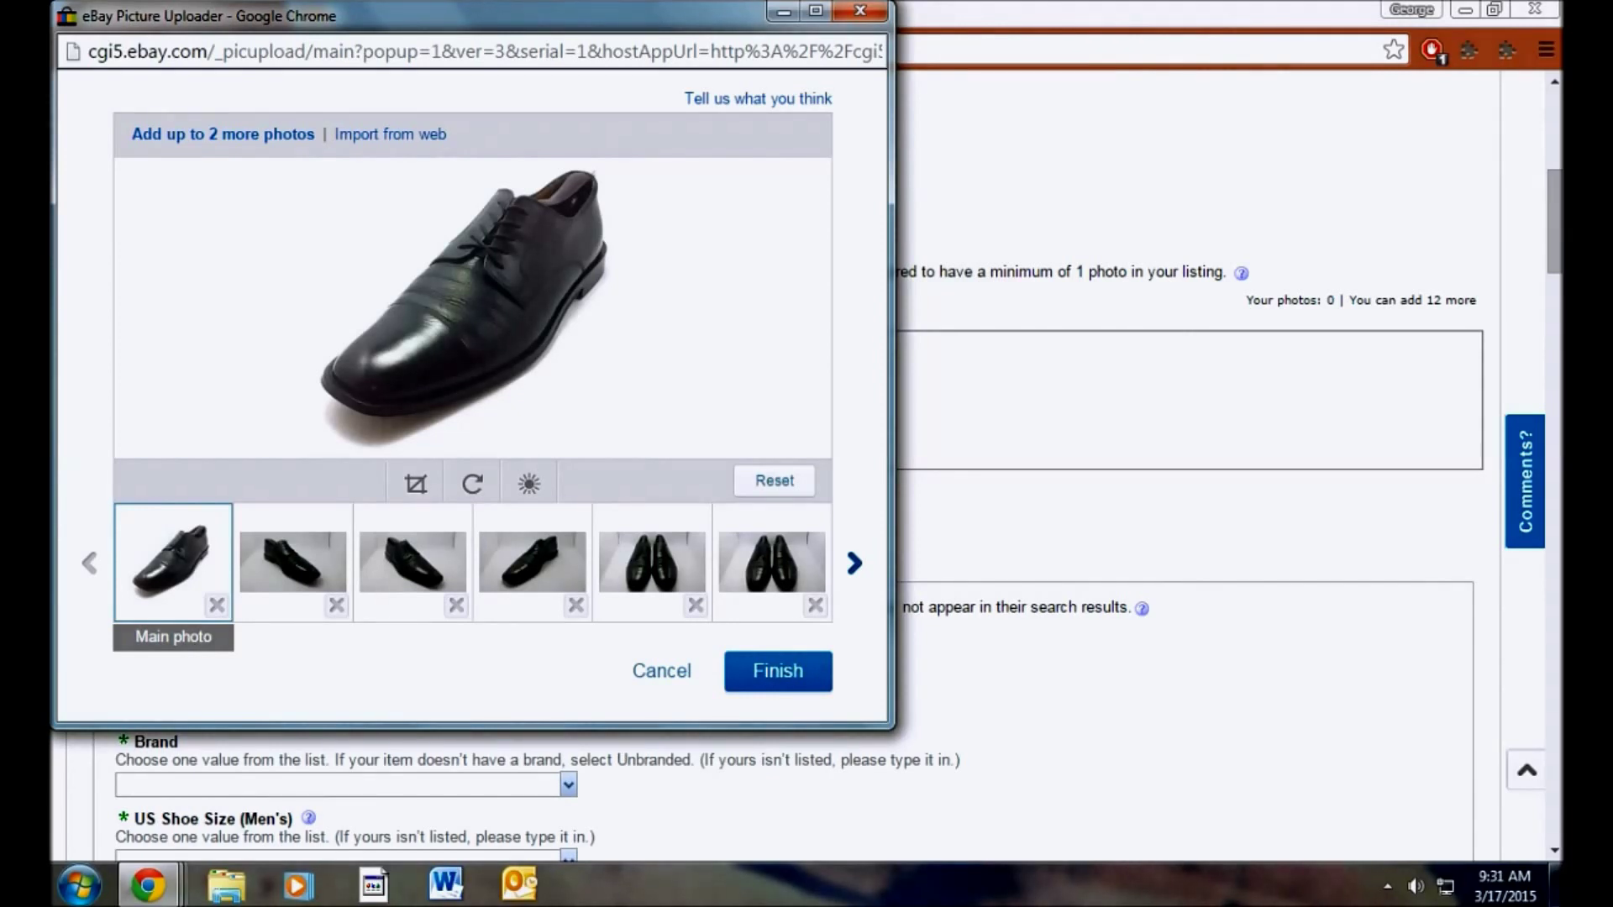
Crop the second photo around the shoe, keeping the full height and removing the side backgrounds.
left_click(293, 562)
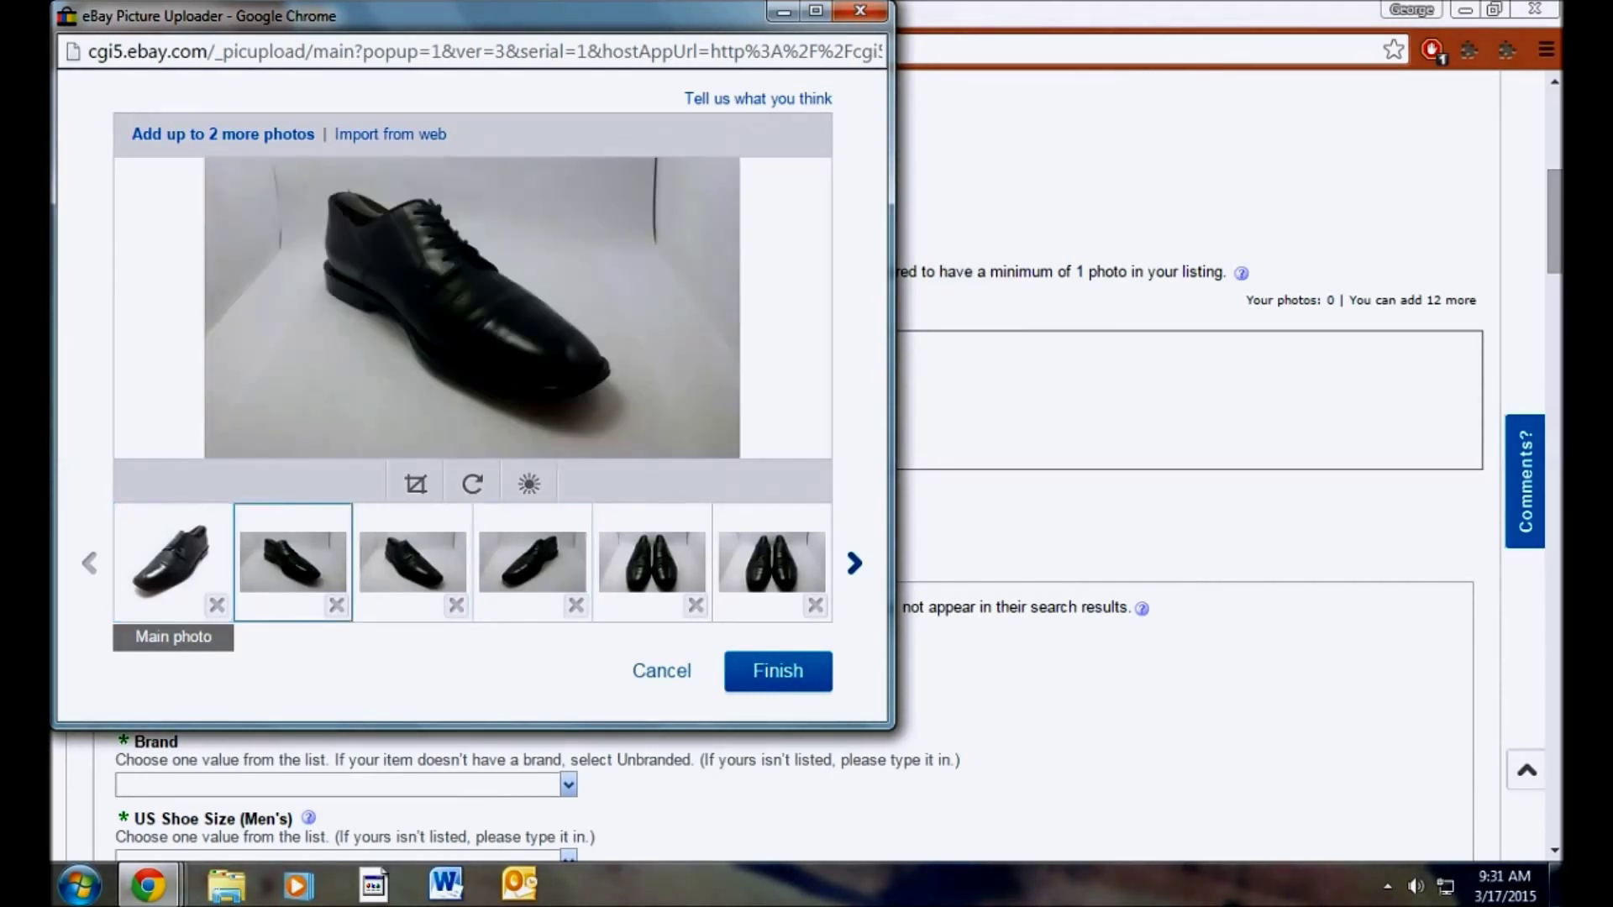
left_click(416, 484)
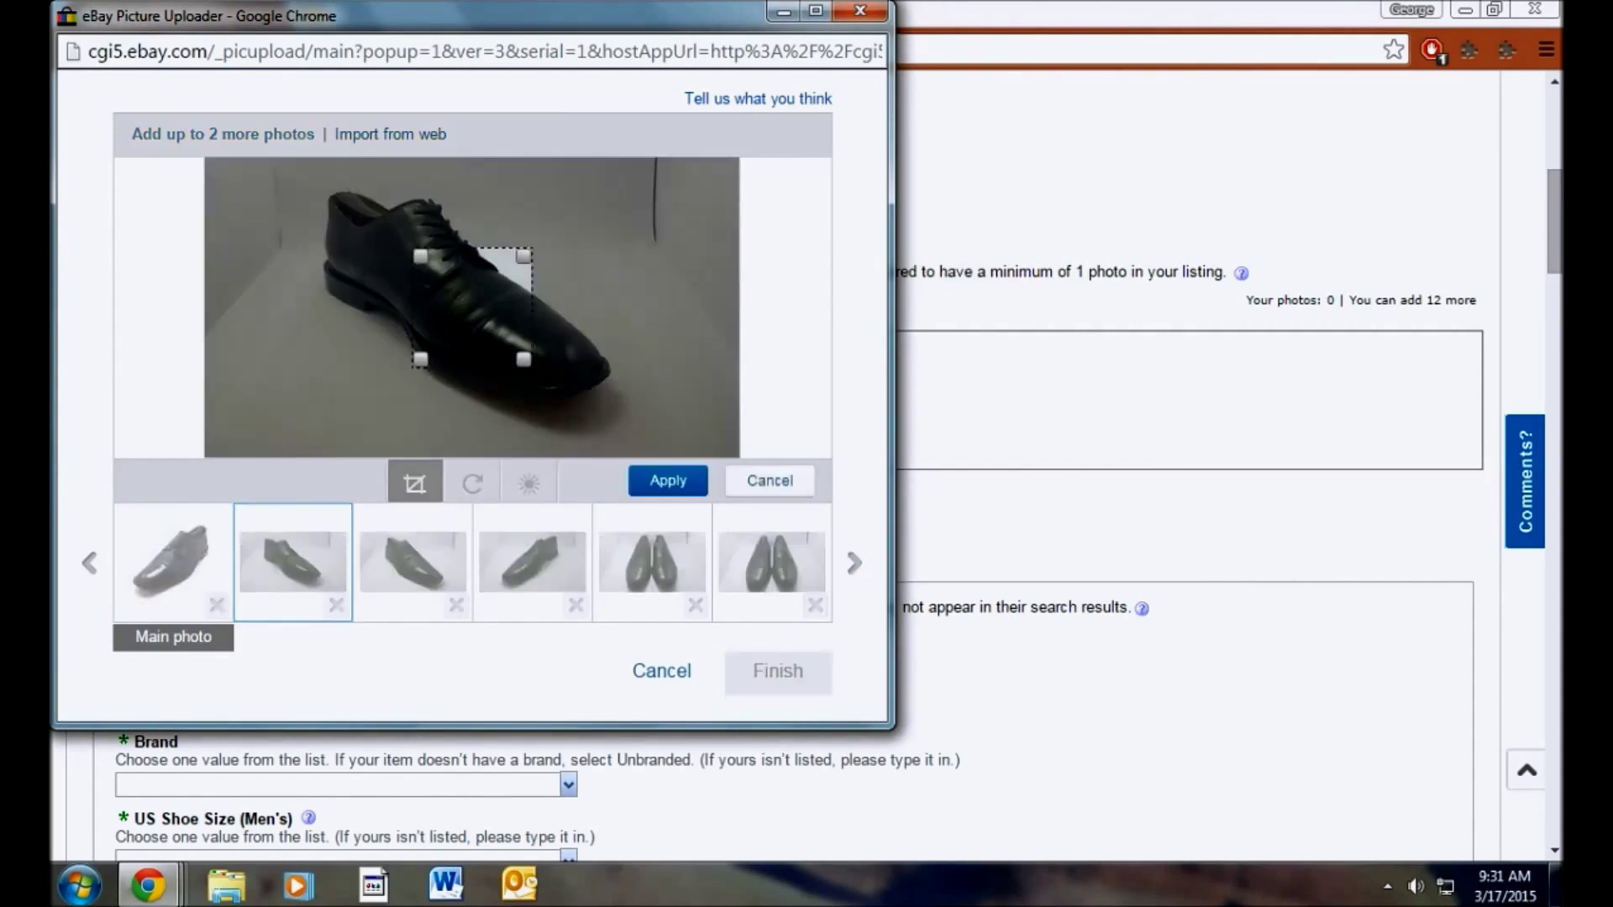
left_click_drag(523, 360, 638, 450)
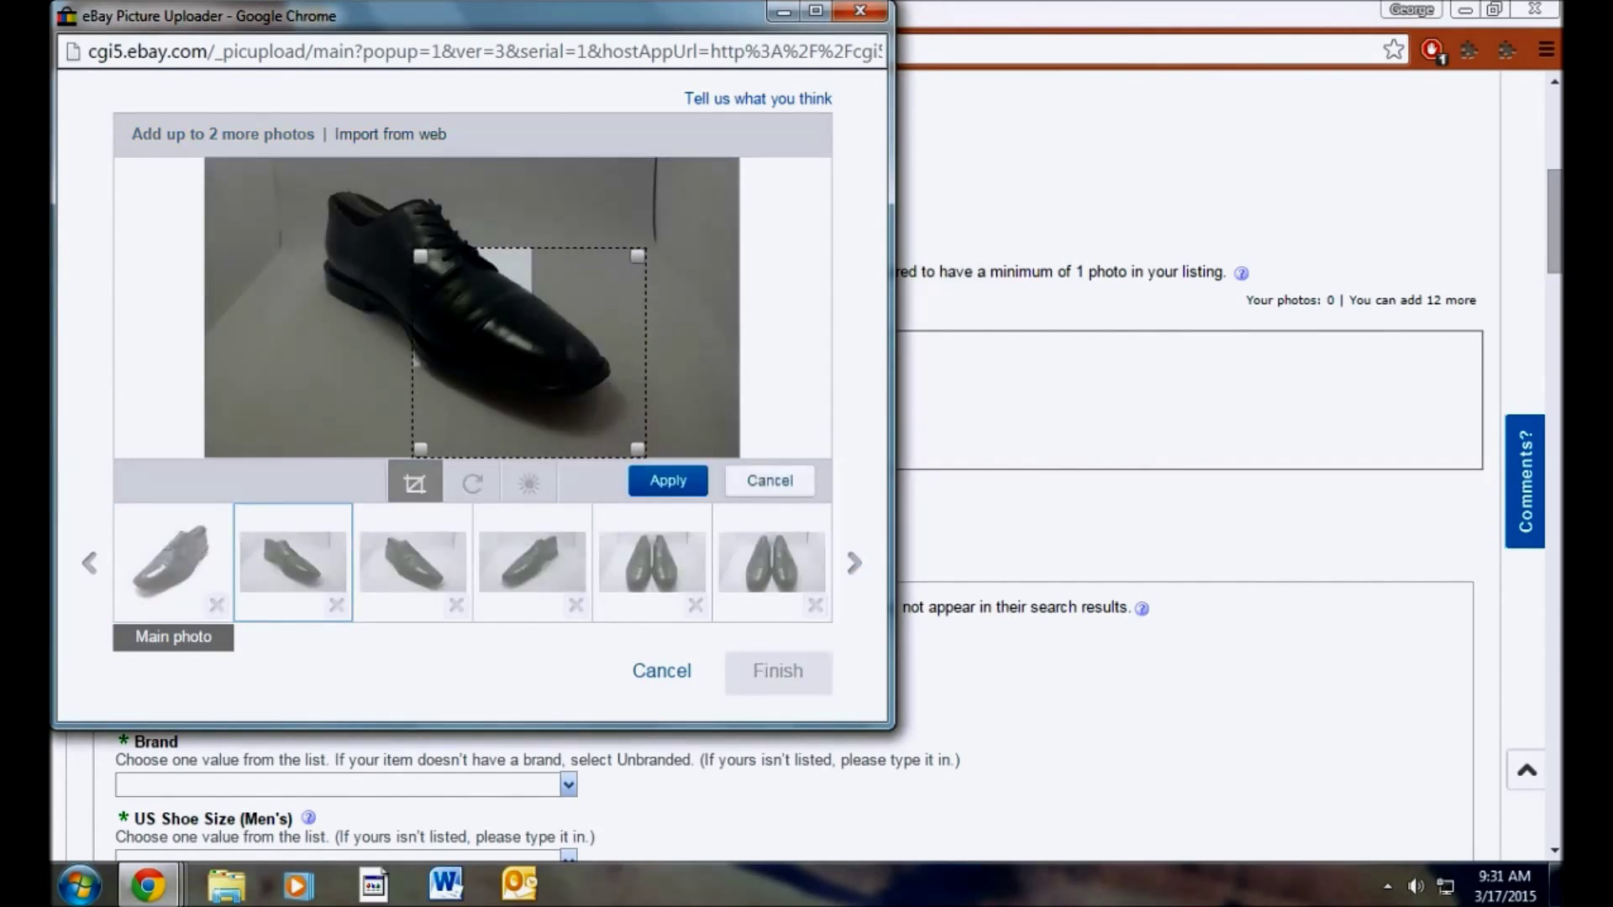
left_click_drag(420, 256, 297, 166)
left_click(667, 480)
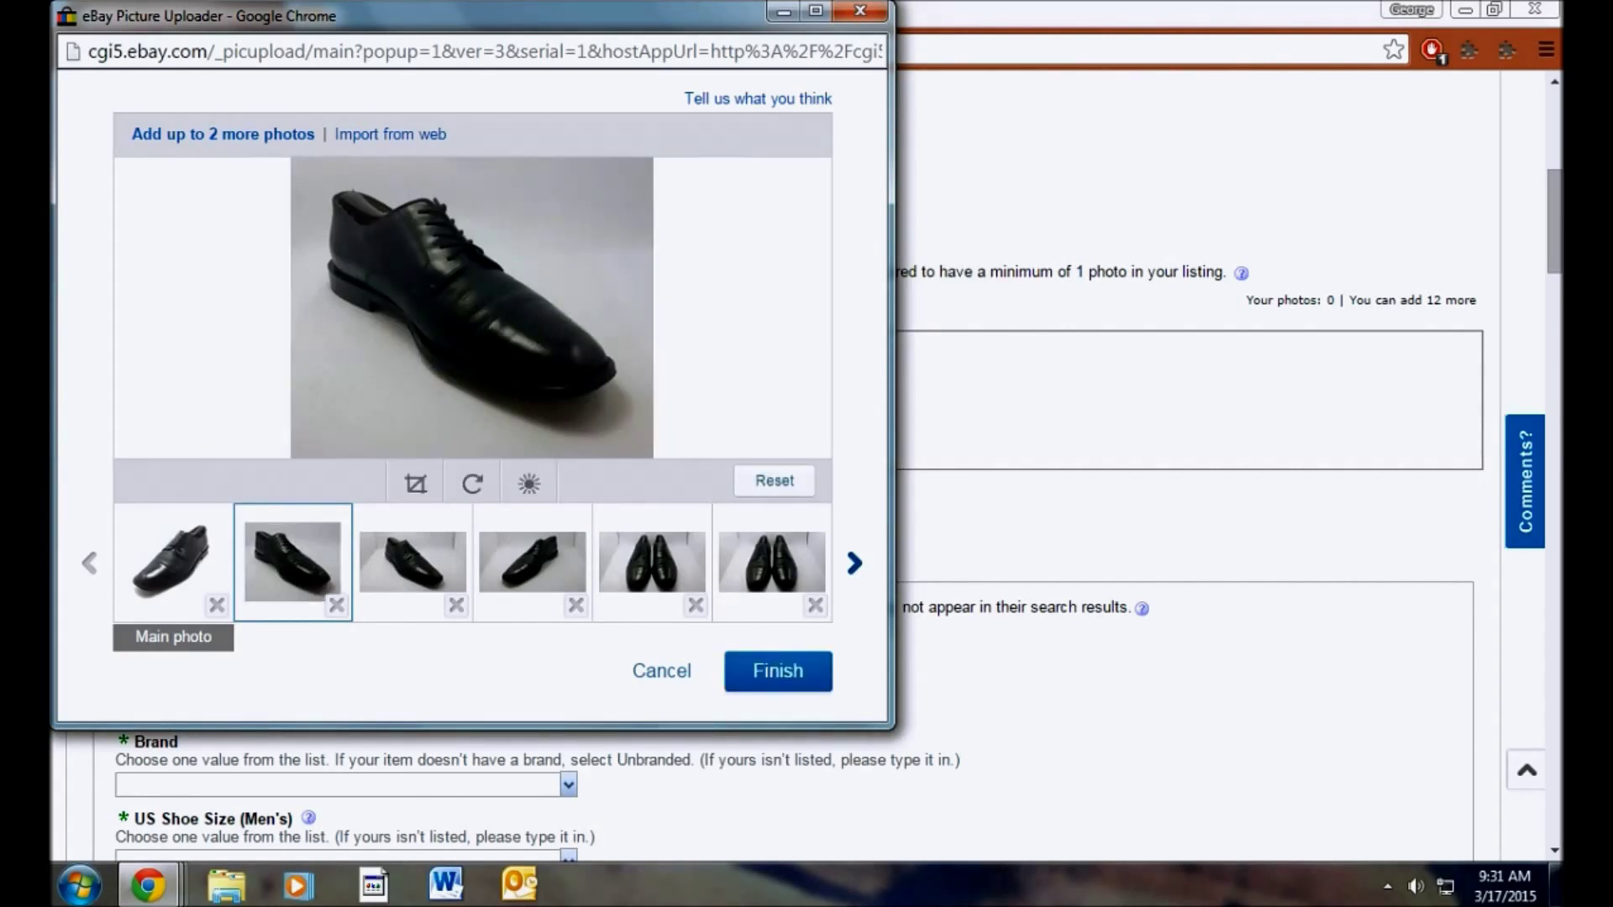
Raise the second photo's brightness and contrast so the backdrop turns nearly white, and apply the adjustment.
left_click(530, 484)
left_click_drag(467, 379, 506, 414)
left_click(668, 481)
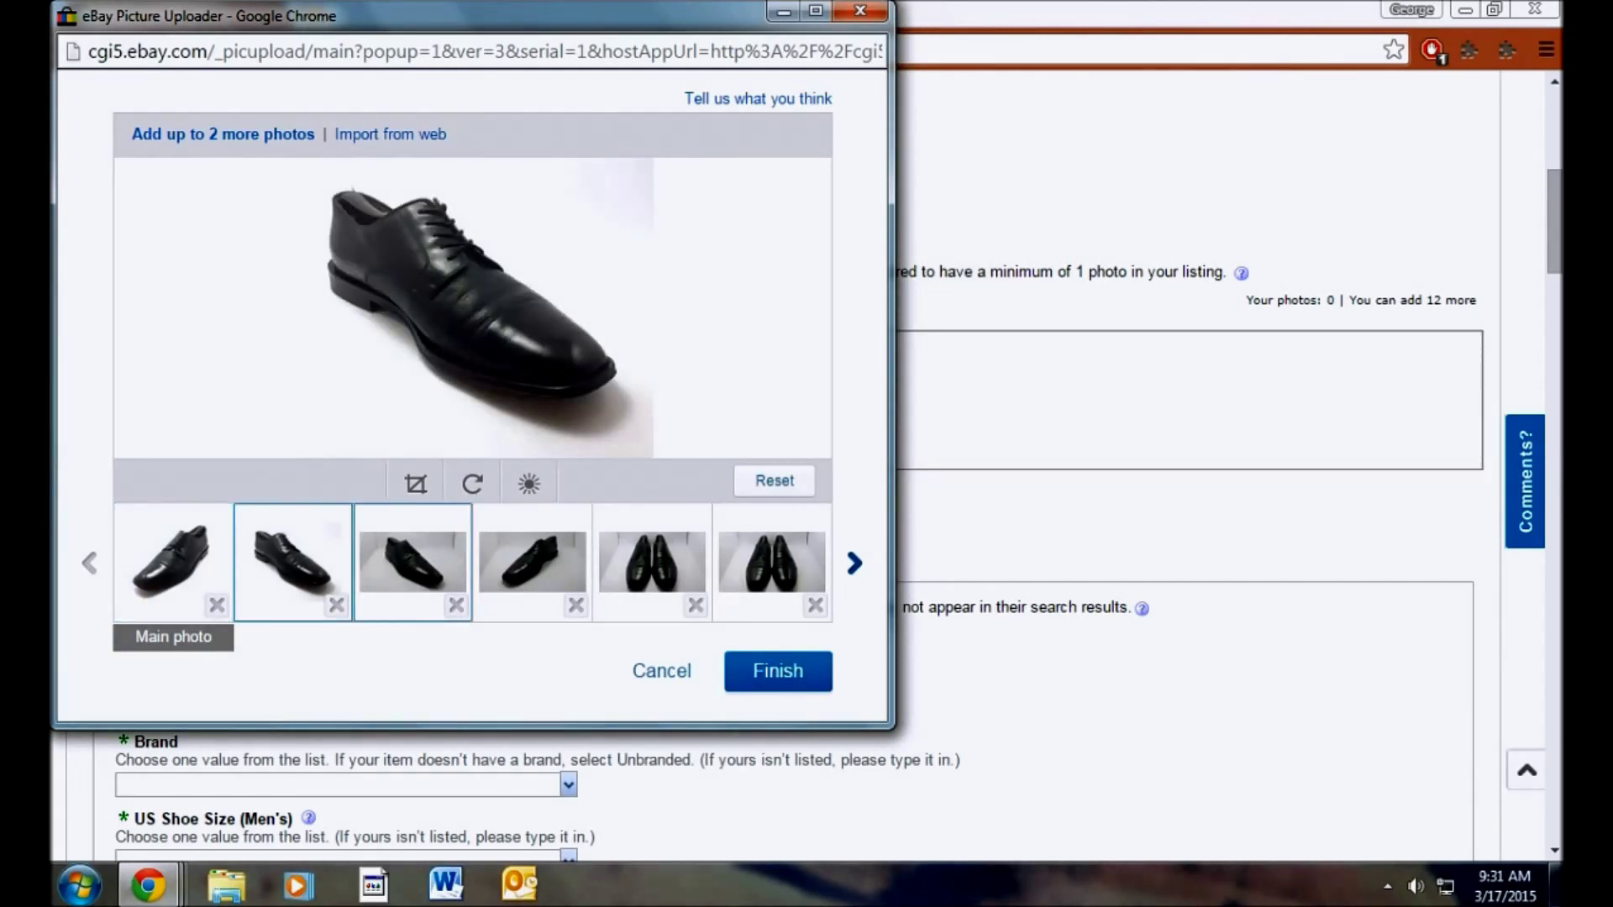
Crop the third photo around the shoe, keeping the full height and cutting off the side backgrounds.
left_click(412, 561)
left_click(415, 483)
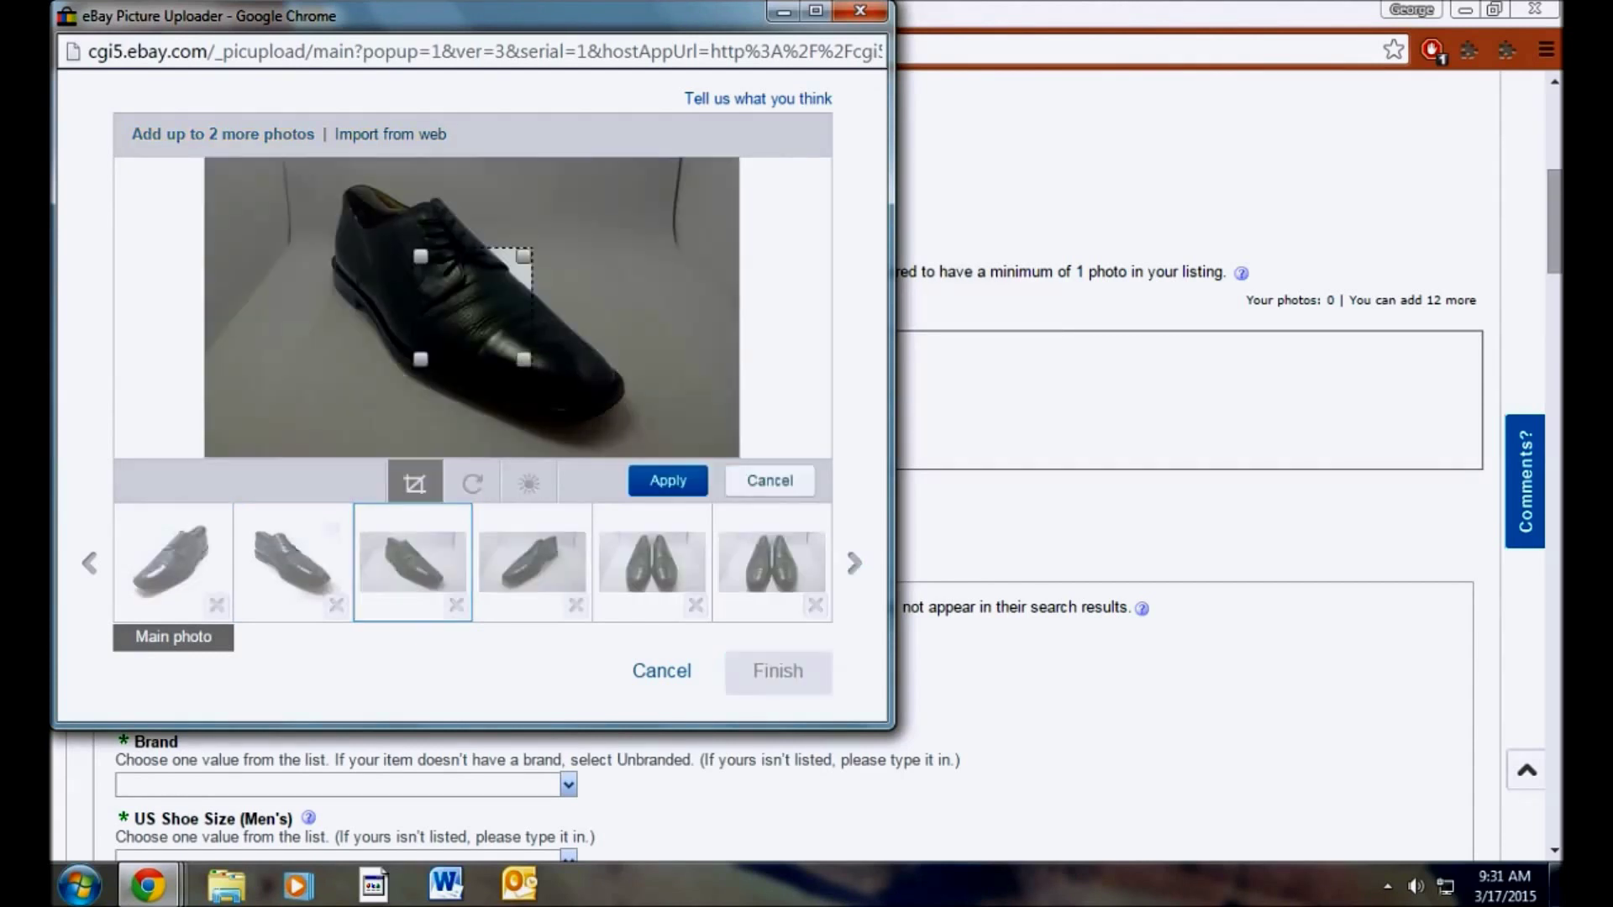
left_click_drag(523, 359, 648, 447)
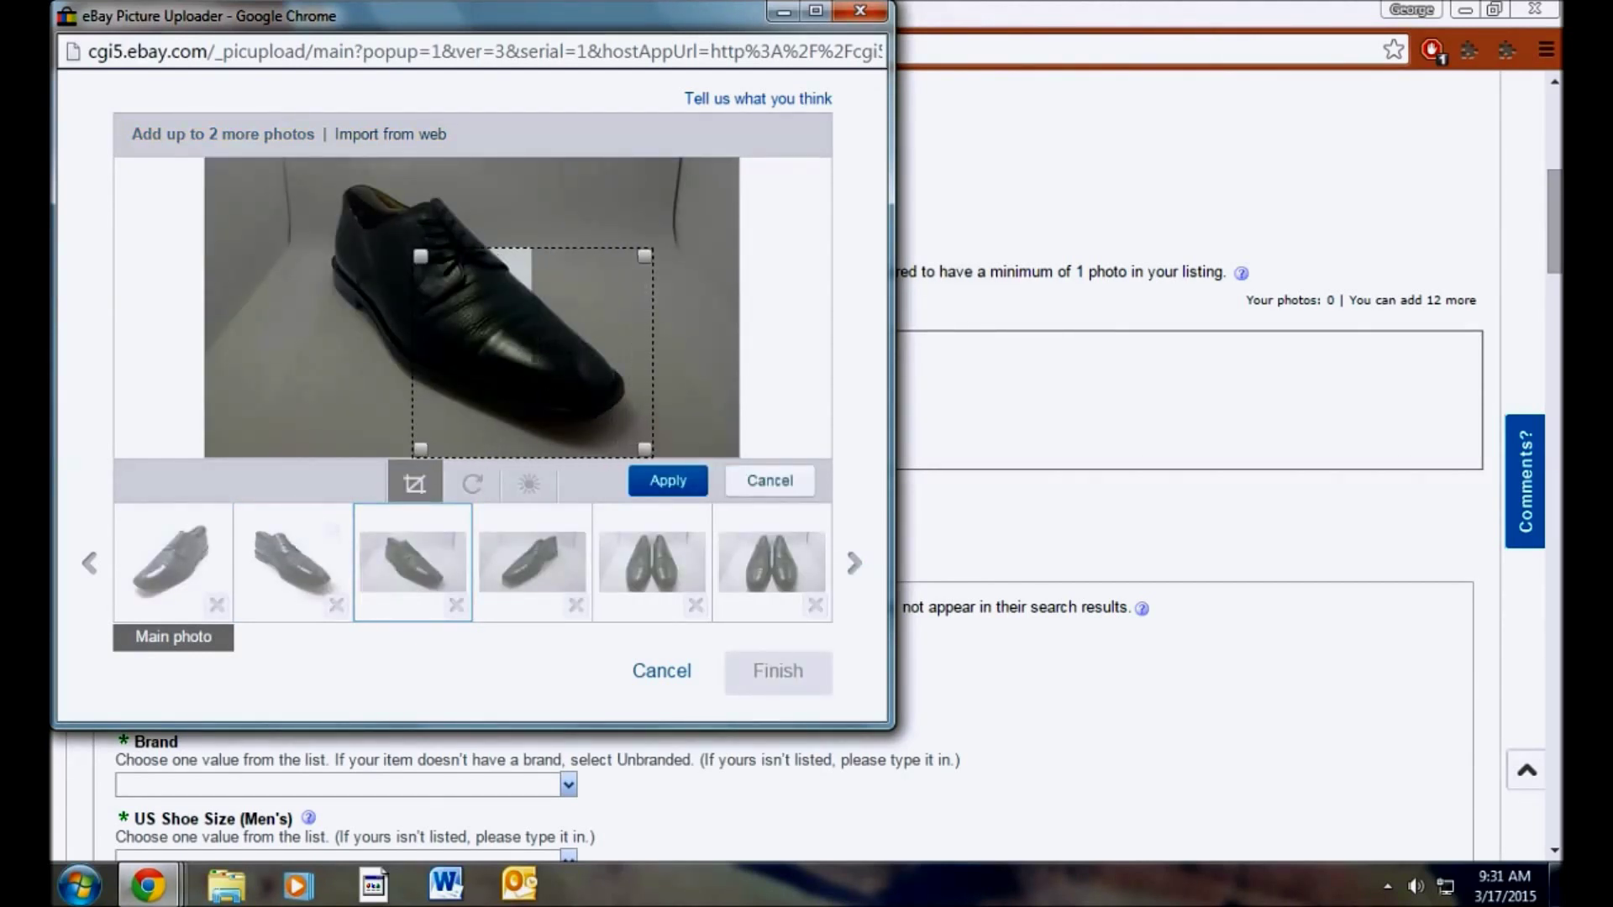
left_click_drag(421, 256, 311, 166)
left_click(668, 482)
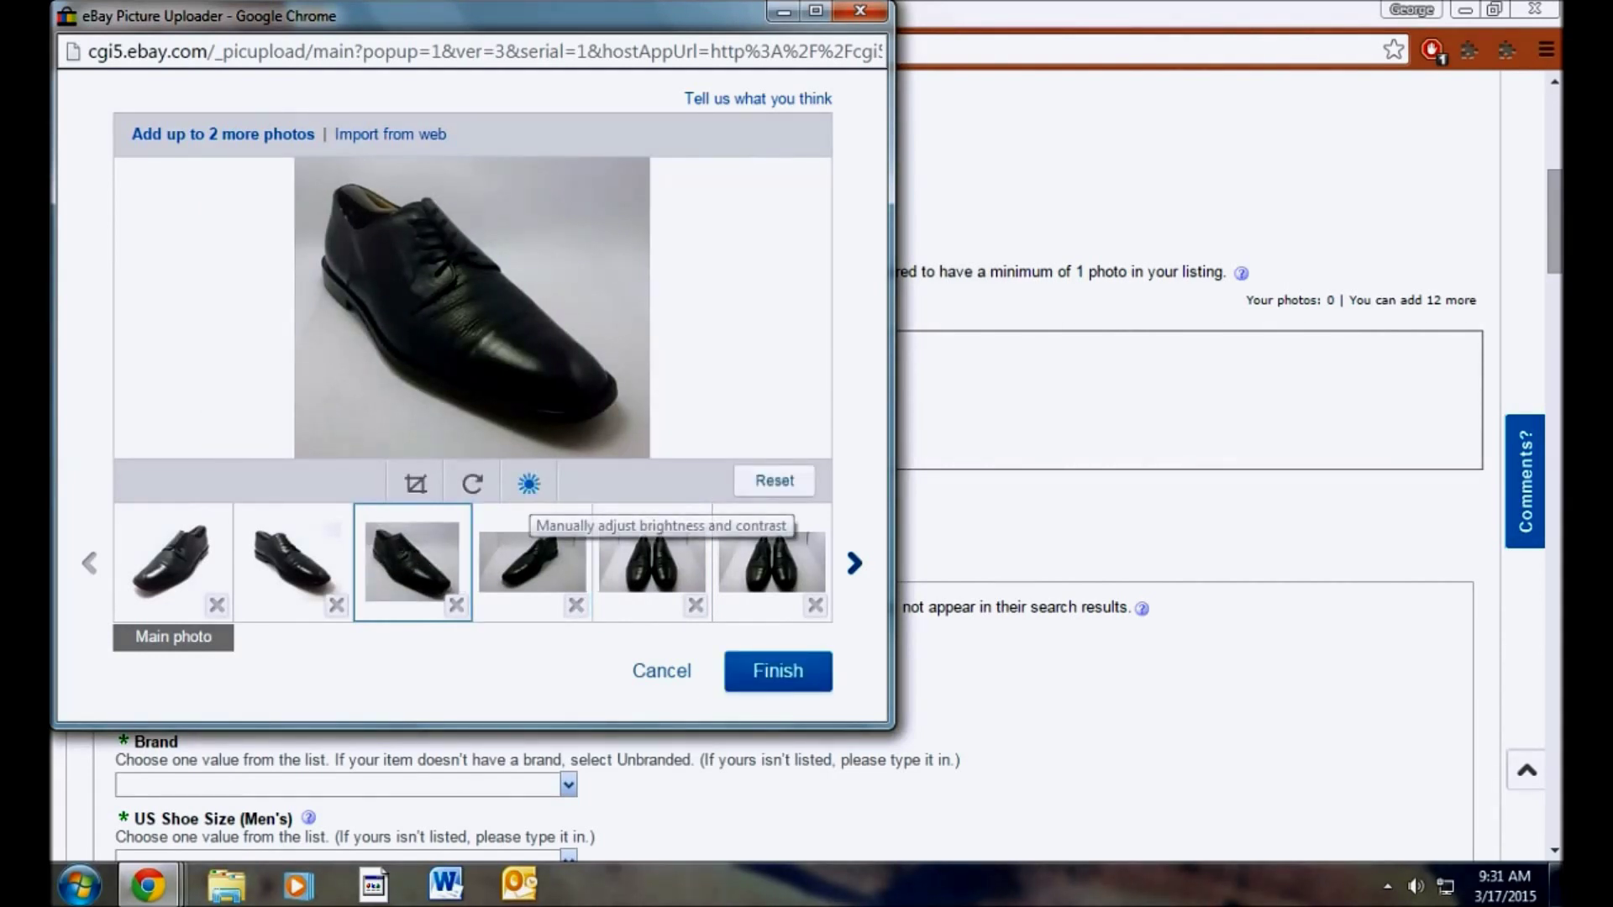
Raise the third photo's brightness and contrast to whiten its background, and apply the adjustment.
left_click(530, 483)
left_click_drag(466, 378, 308, 450)
left_click(668, 481)
Crop the fourth photo closely around the shoe at full image height.
left_click(533, 562)
left_click(416, 483)
left_click_drag(524, 256, 632, 166)
left_click_drag(470, 307, 474, 307)
left_click(667, 482)
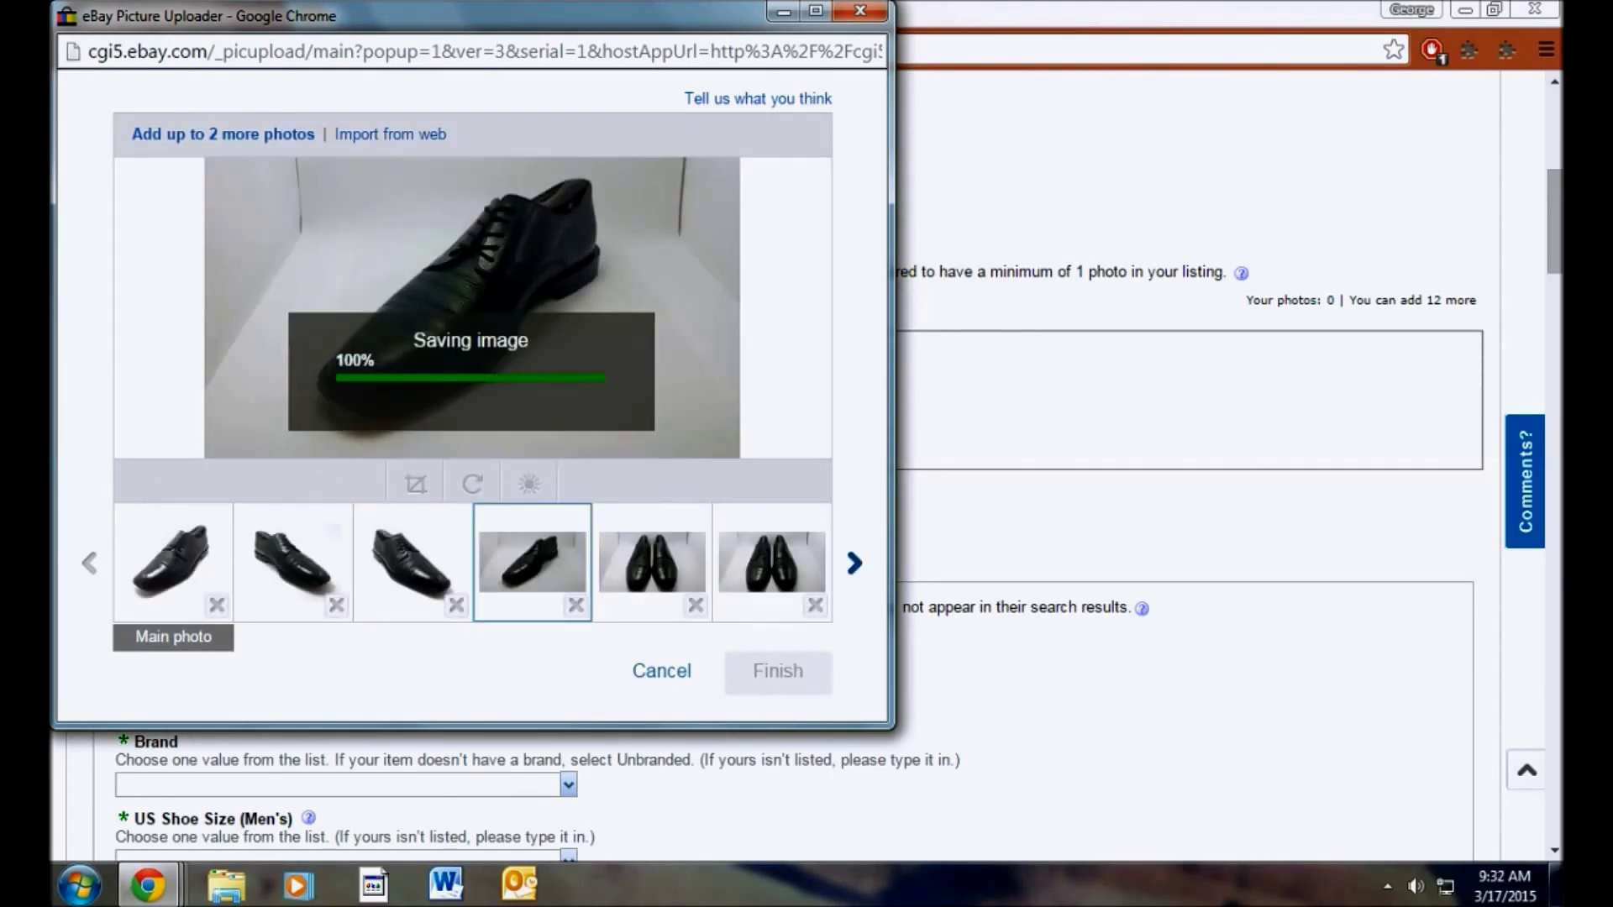
Adjust the fourth photo to brightness 40 and contrast 37 and apply the change.
left_click(529, 483)
left_click_drag(467, 379, 509, 414)
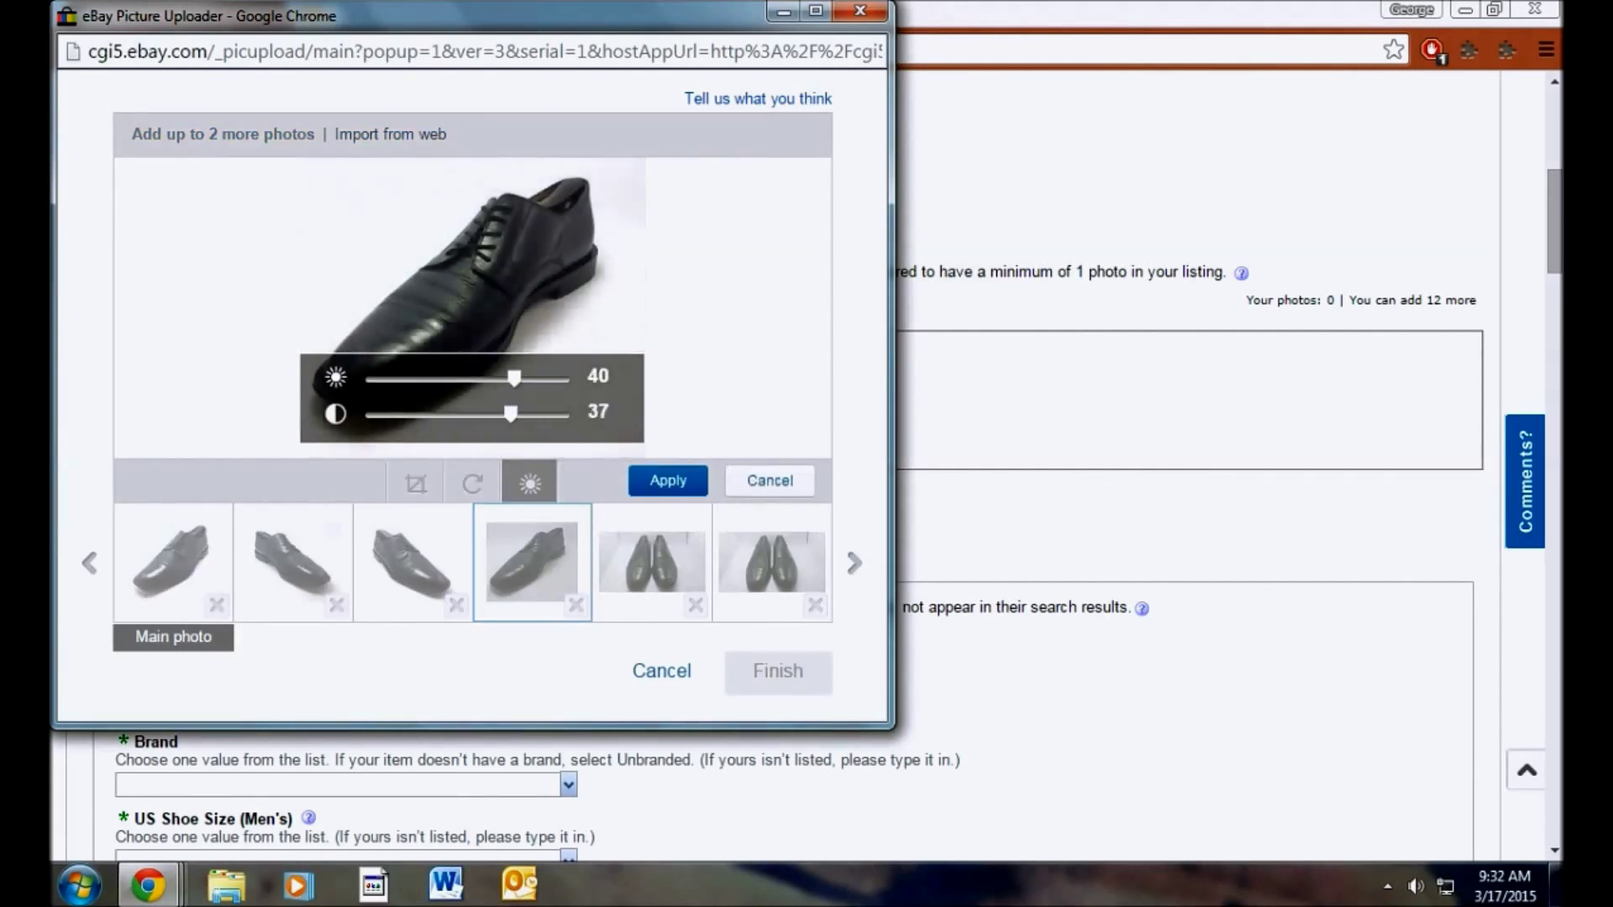
left_click(668, 482)
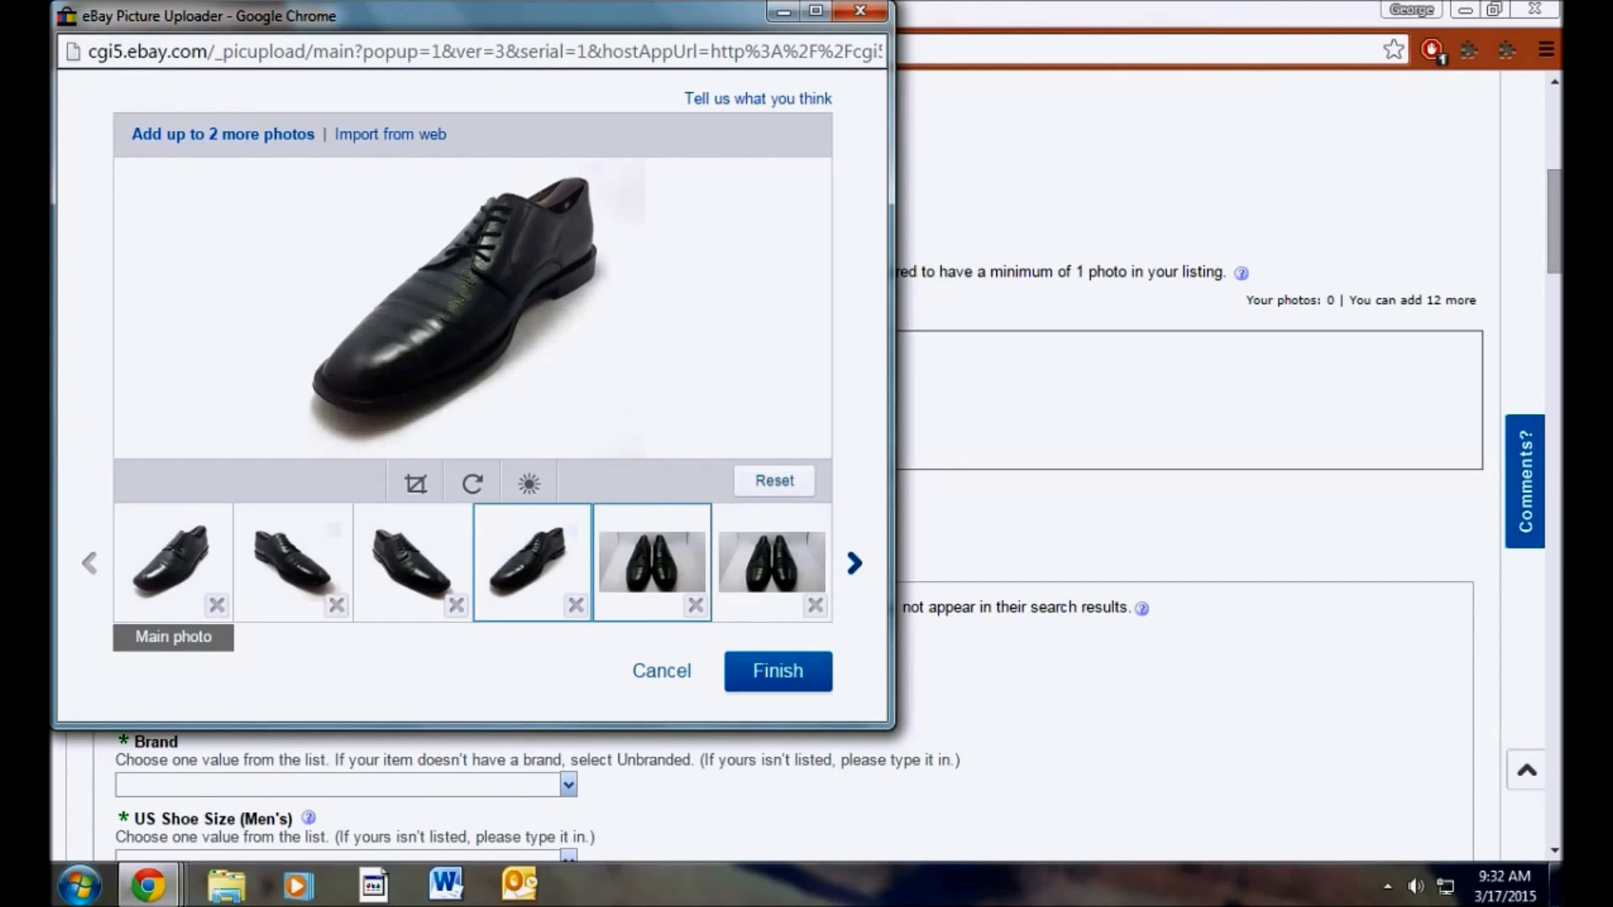
Crop the fifth photo, the front view of both shoes, closely around the pair at full height.
left_click(652, 561)
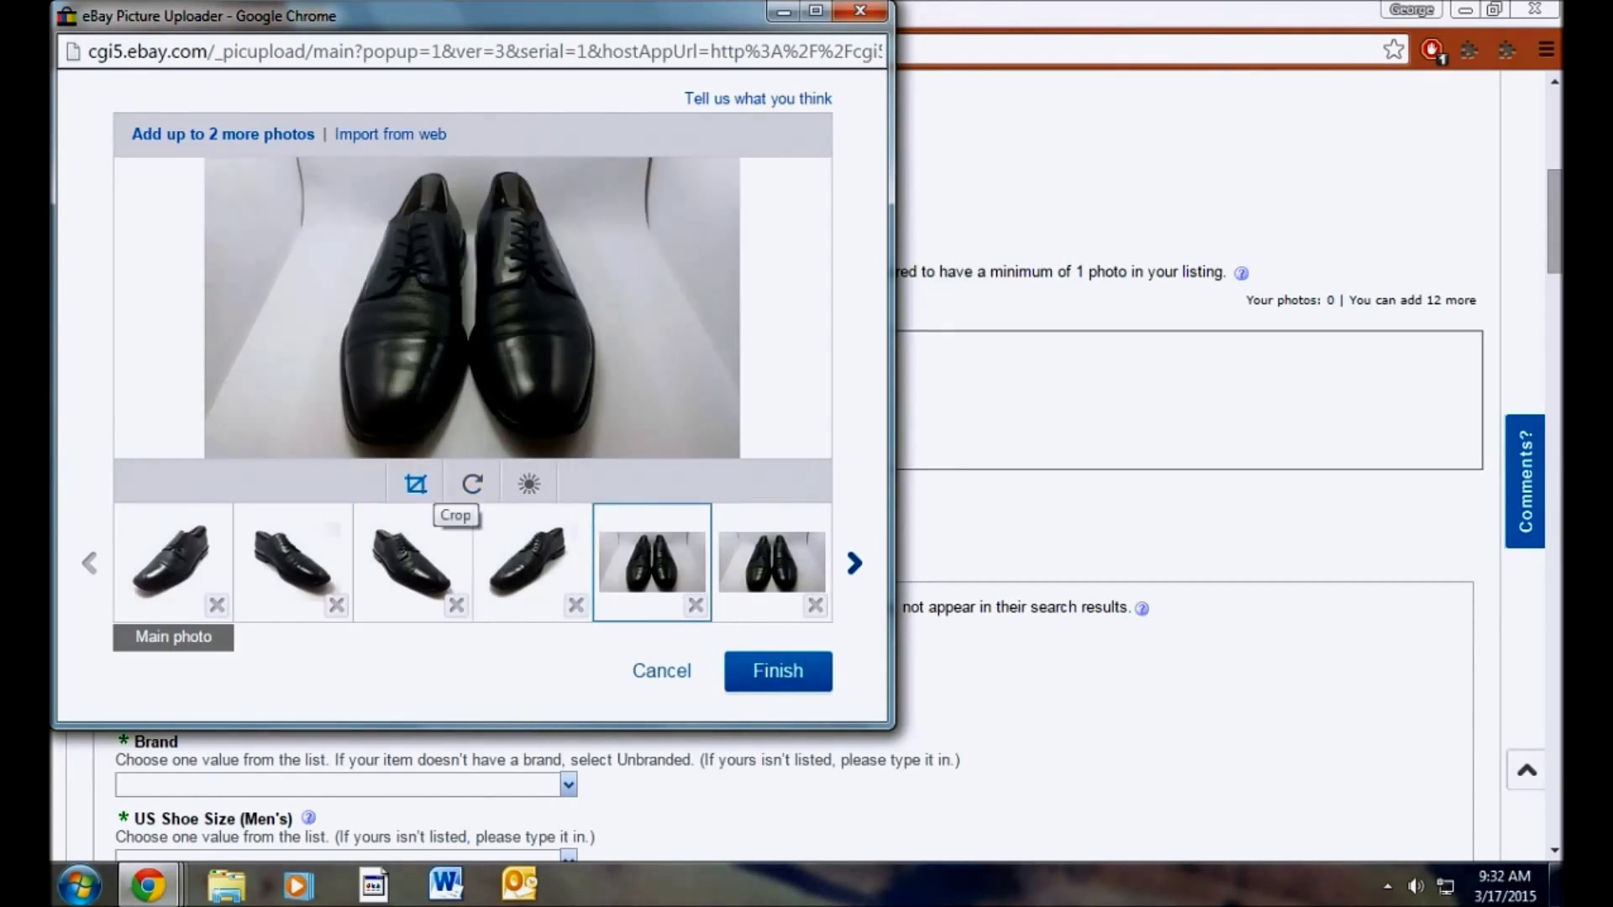
left_click(416, 484)
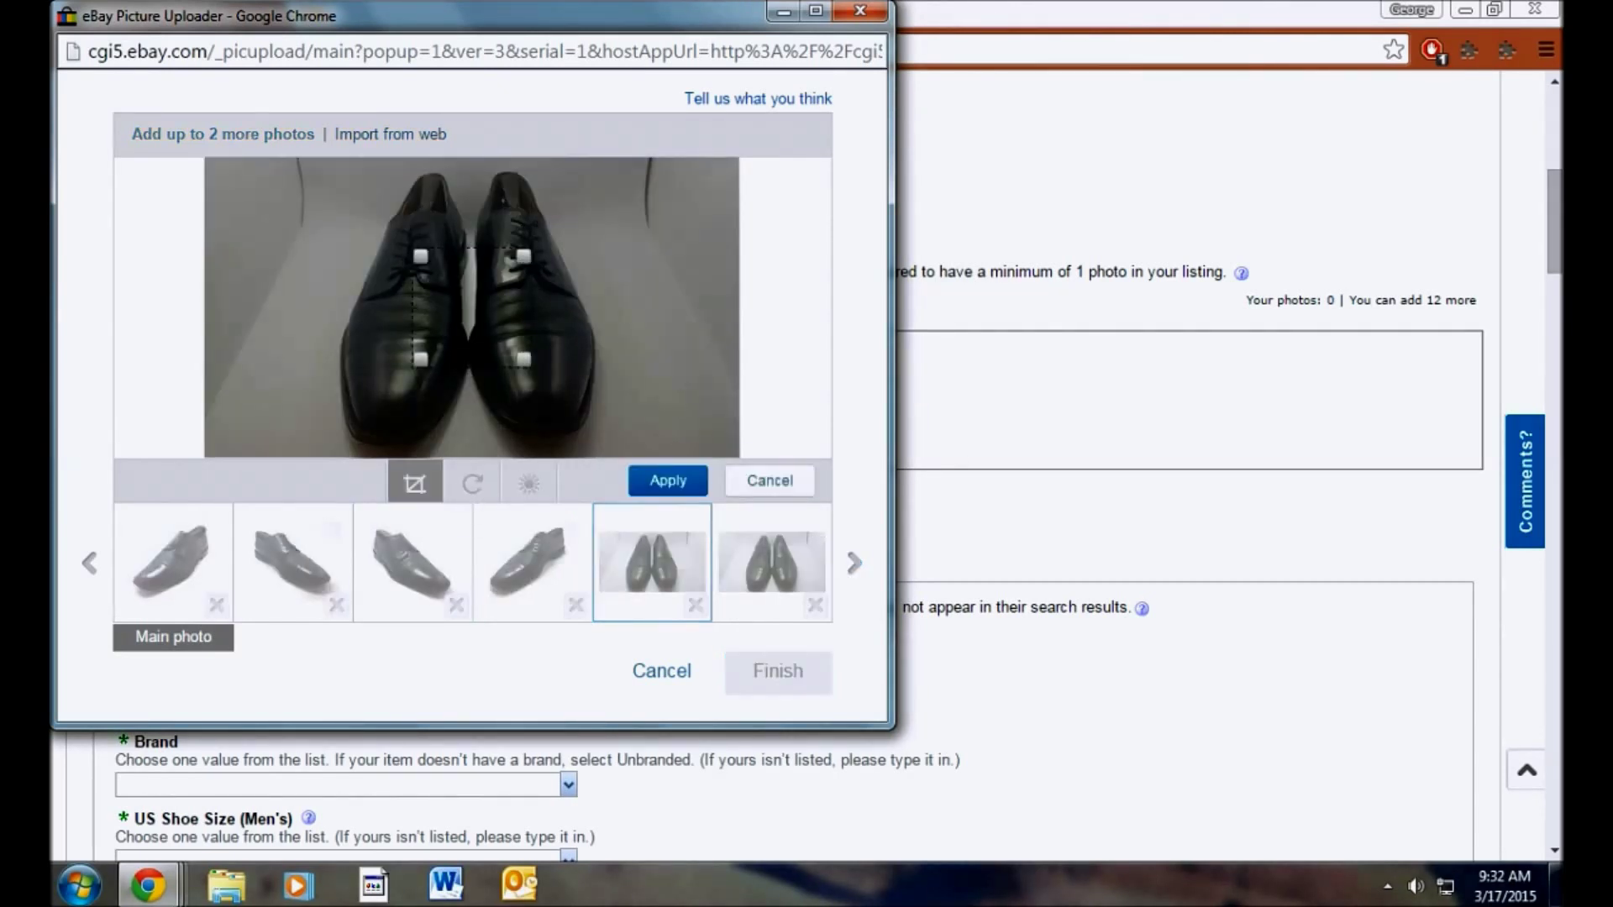
left_click_drag(522, 360, 611, 449)
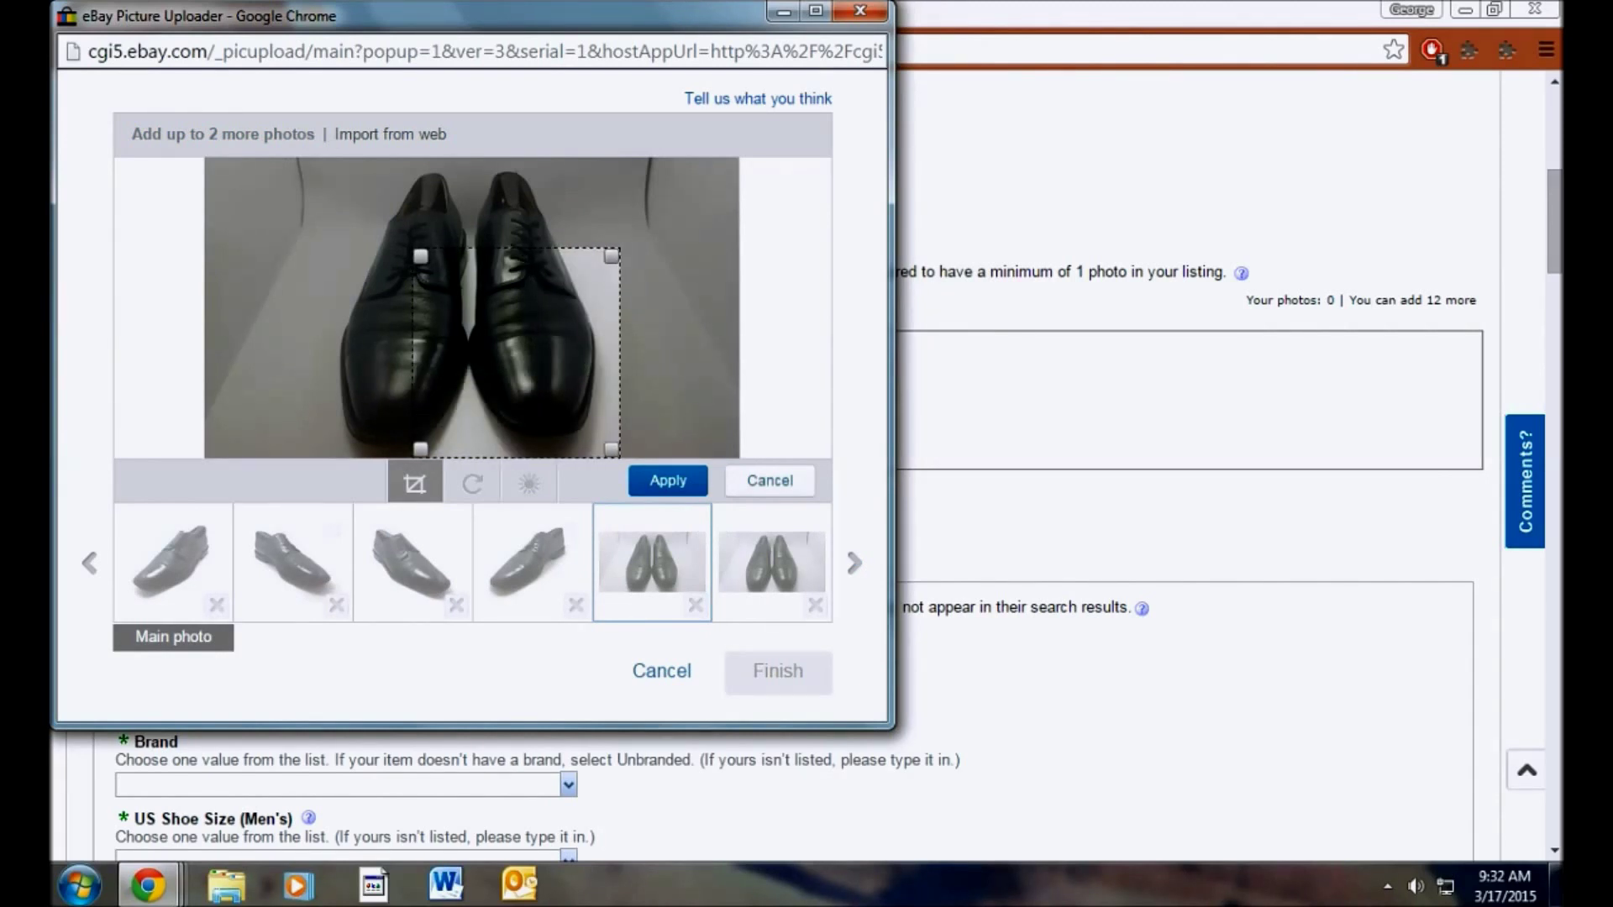
left_click_drag(420, 256, 321, 165)
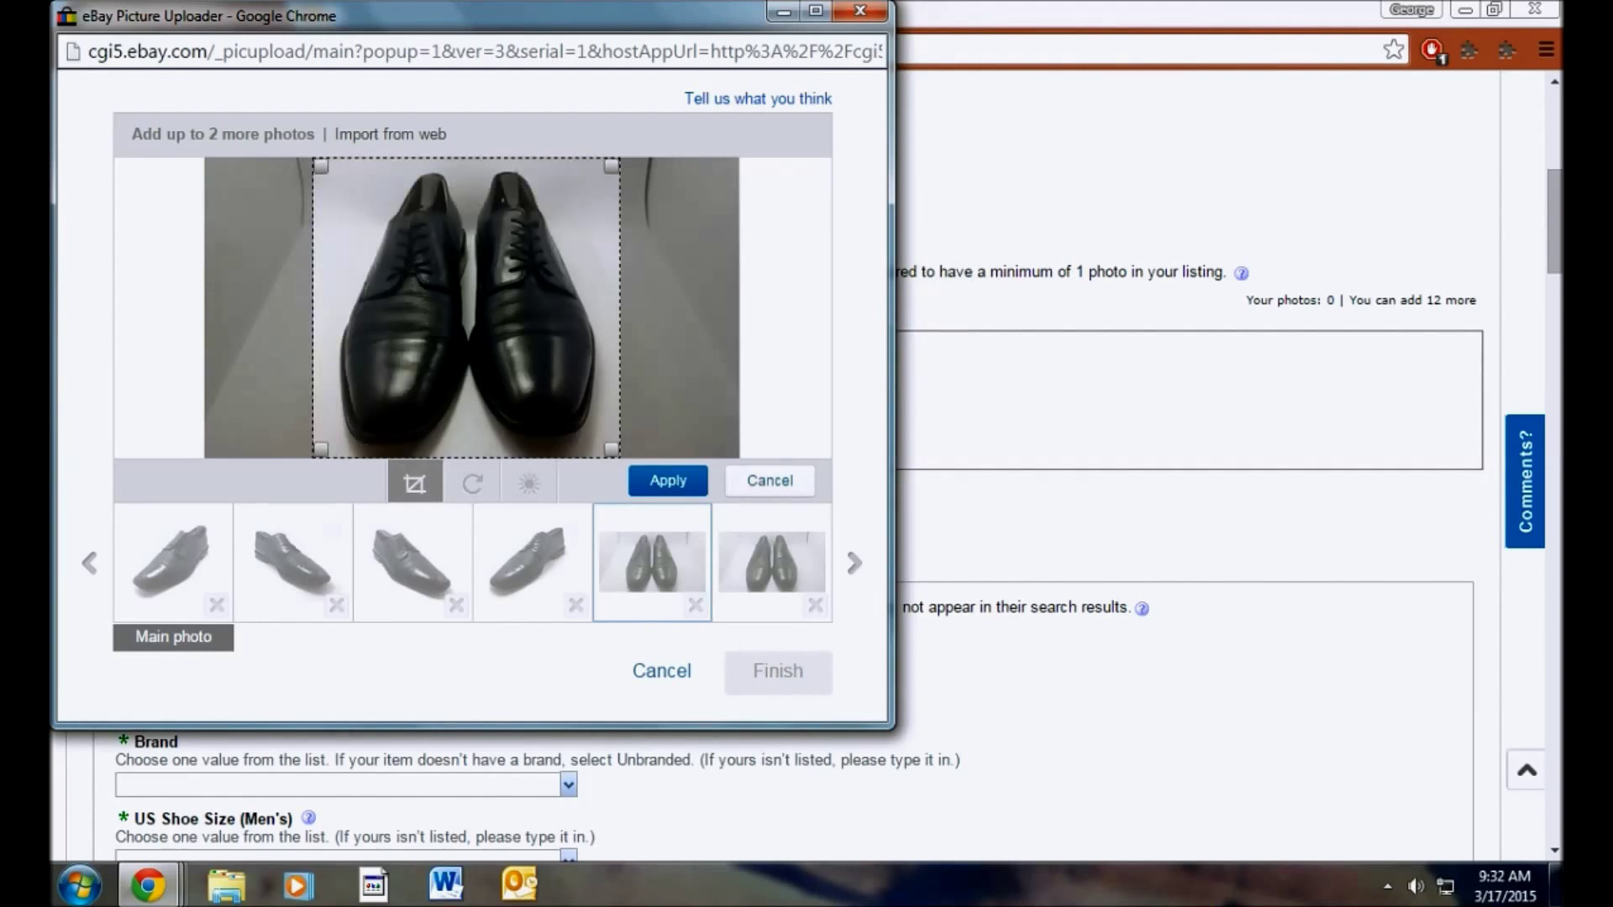
left_click(668, 481)
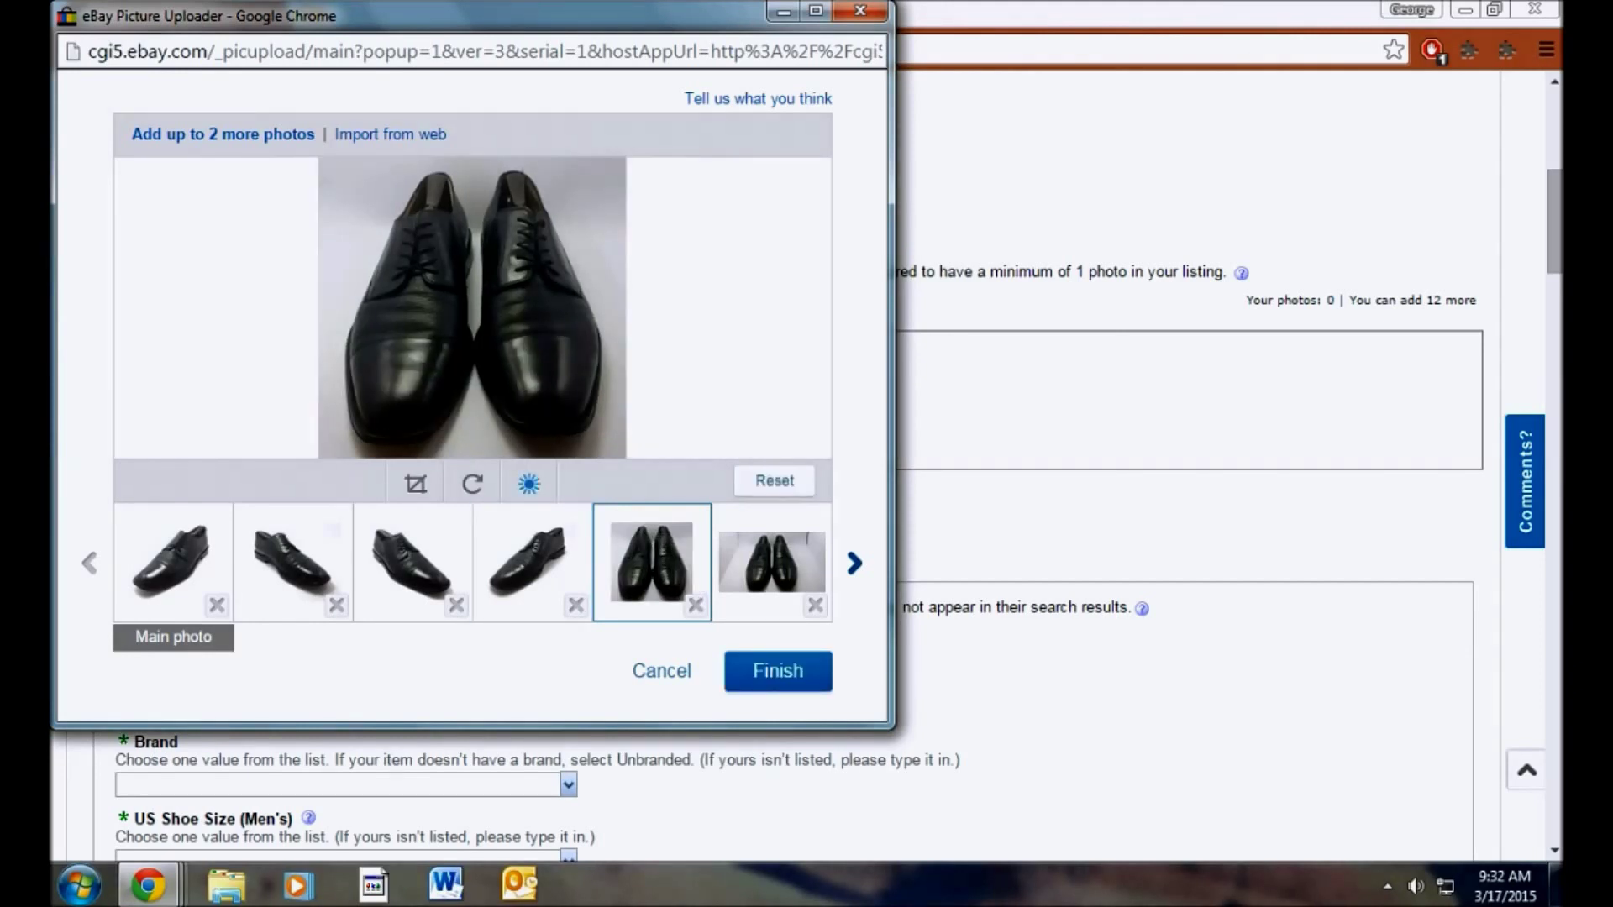
Adjust the fifth photo to brightness 28 and contrast 41 and apply the change.
left_click(529, 484)
left_click_drag(466, 378, 508, 378)
left_click_drag(466, 413, 514, 414)
left_click_drag(508, 378, 516, 413)
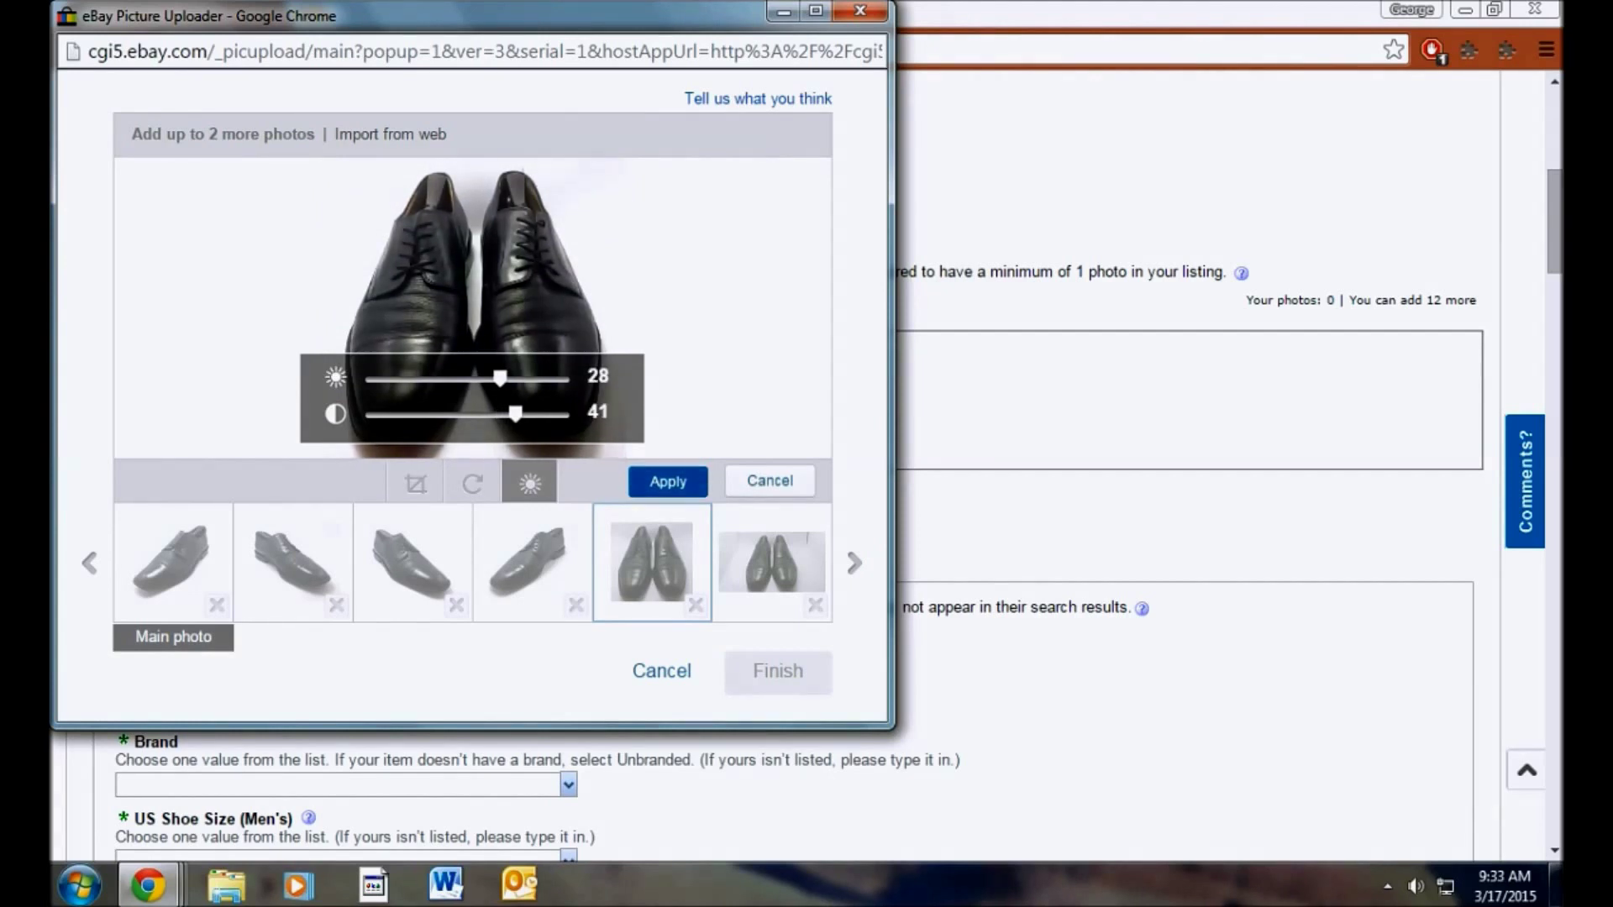
left_click(668, 482)
Delete the sixth photo, the duplicate front view, and crop the rear-view photo closely around both heels.
left_click(771, 561)
left_click(815, 605)
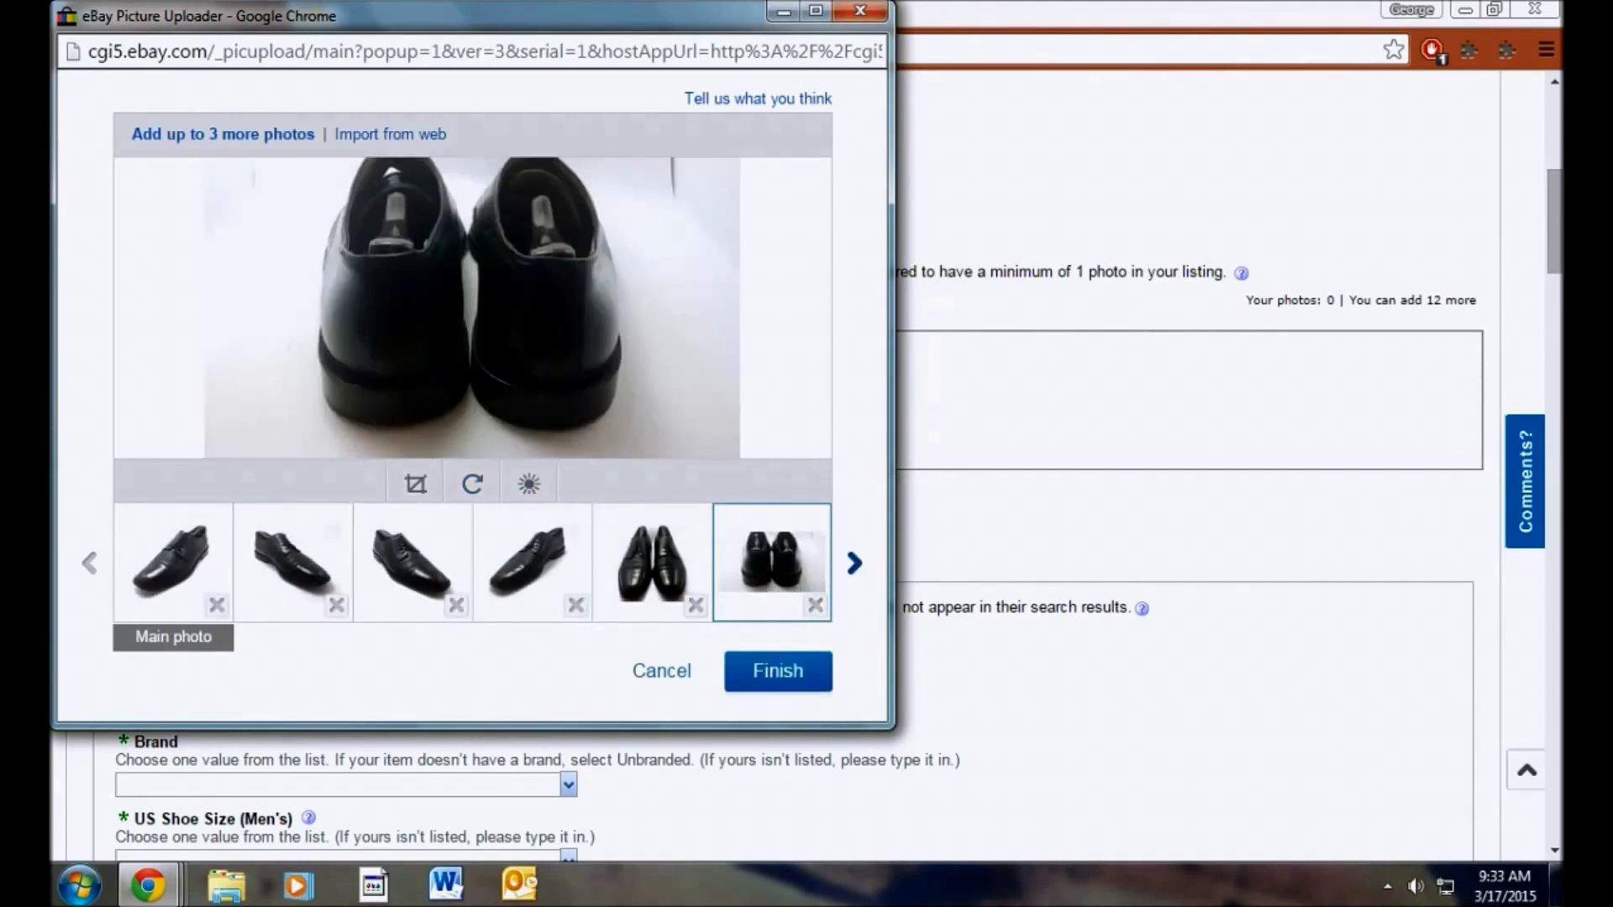
left_click(416, 484)
left_click_drag(522, 359, 646, 449)
left_click_drag(420, 256, 295, 166)
left_click(668, 482)
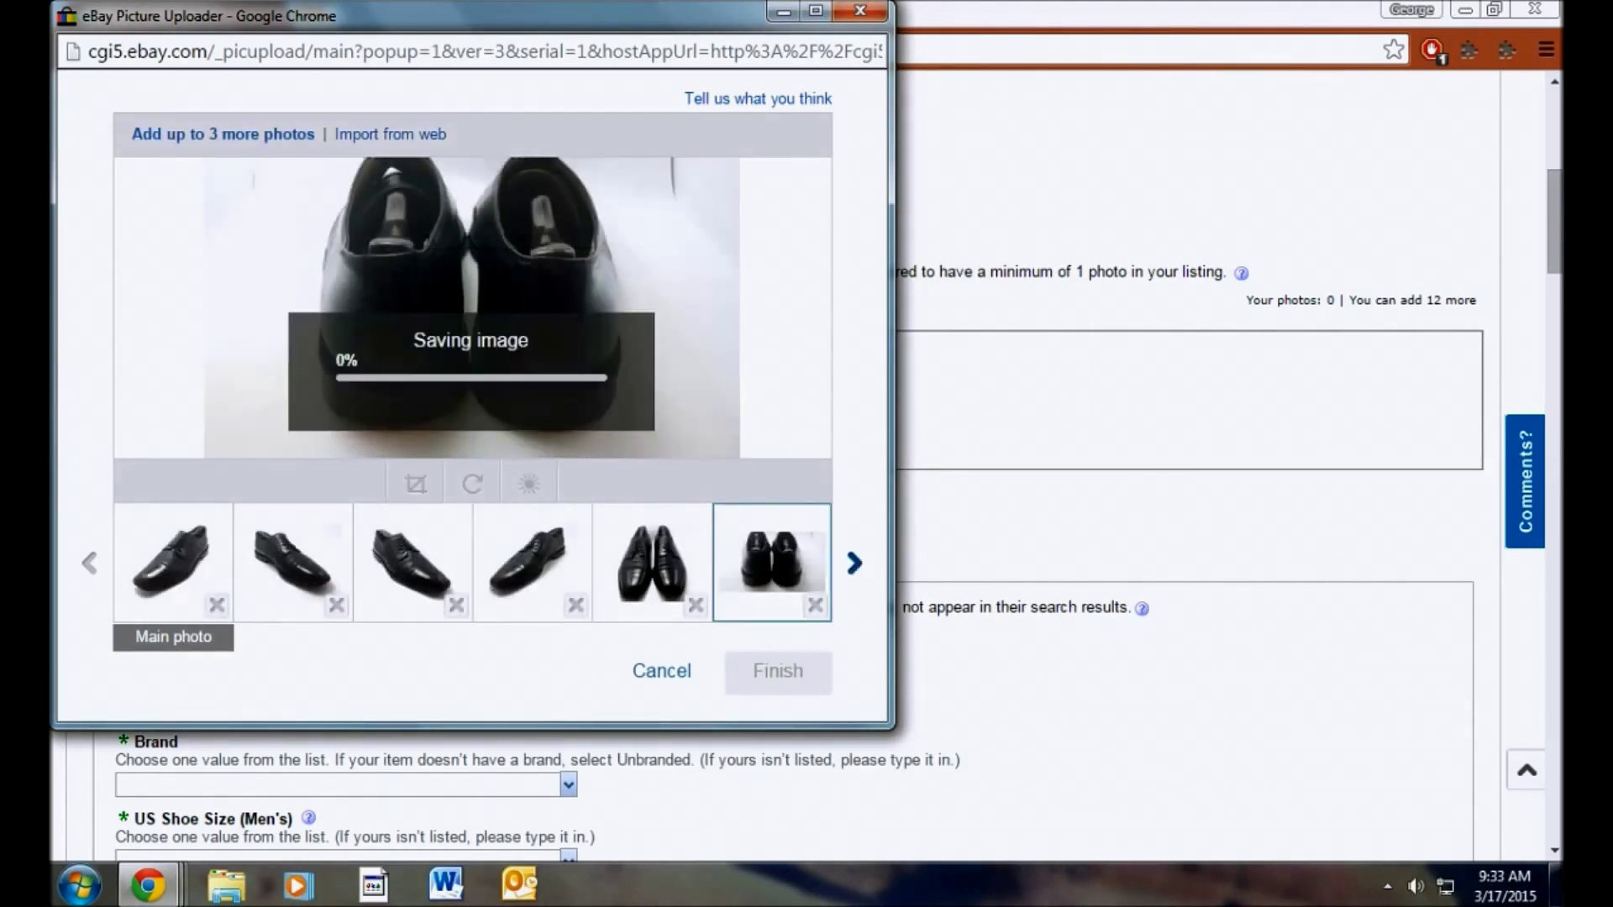
Raise the rear-view photo's brightness and contrast to whiten its background, and apply the adjustment.
left_click(529, 484)
left_click_drag(467, 378, 511, 378)
left_click_drag(467, 414, 504, 413)
left_click(668, 481)
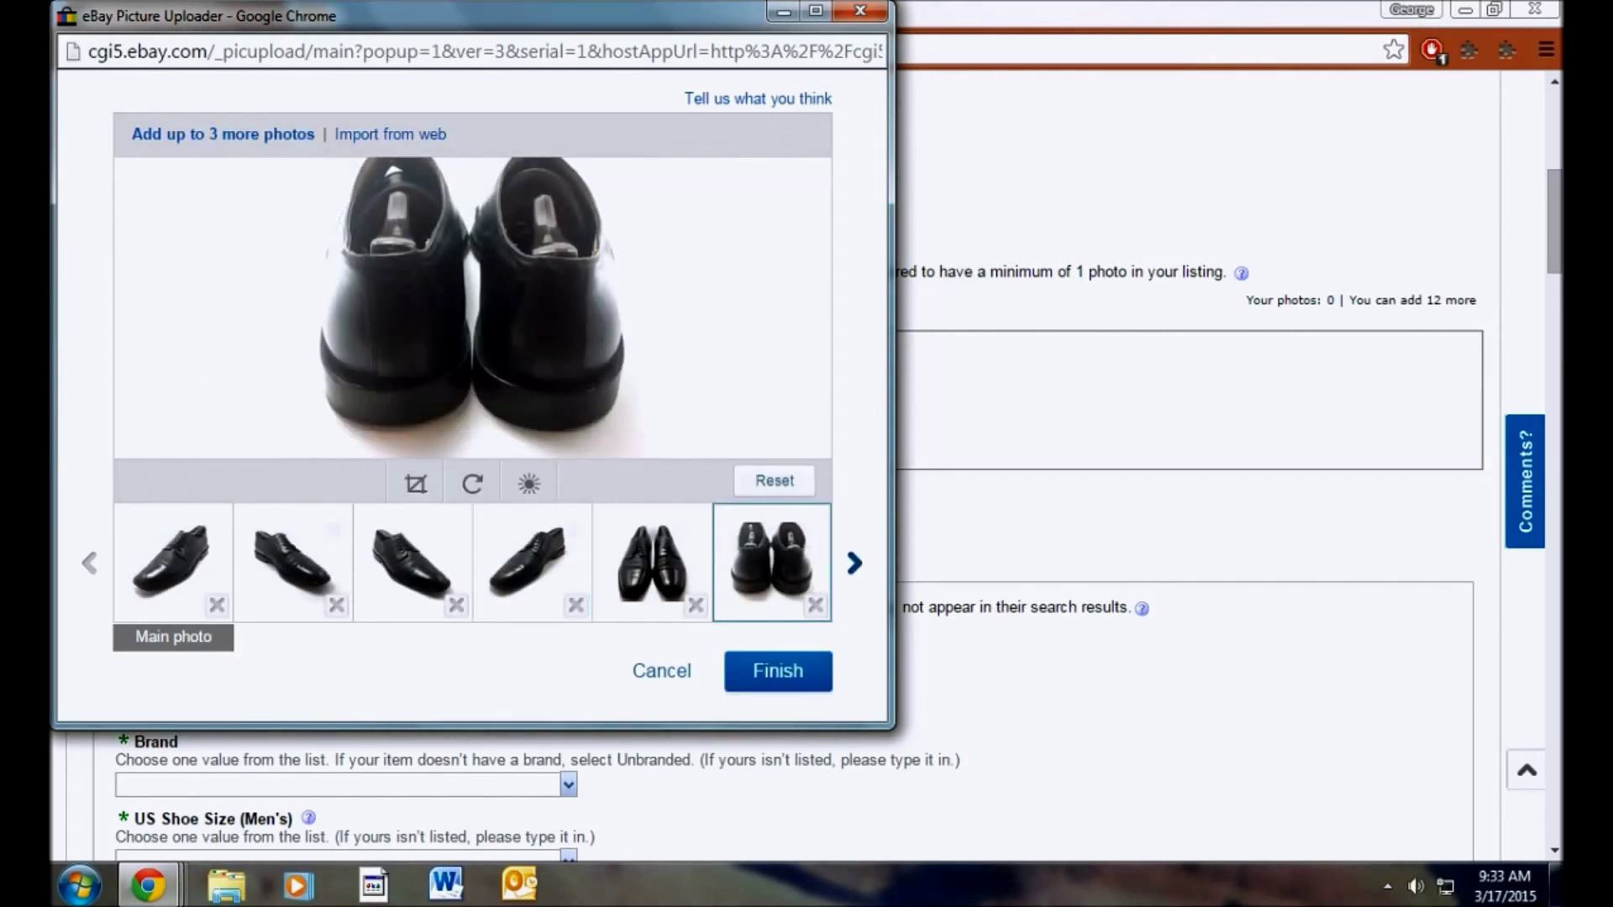
Move the photo of the soles behind the two insole photos, to the end of the photo order.
left_click(854, 563)
left_click(173, 562)
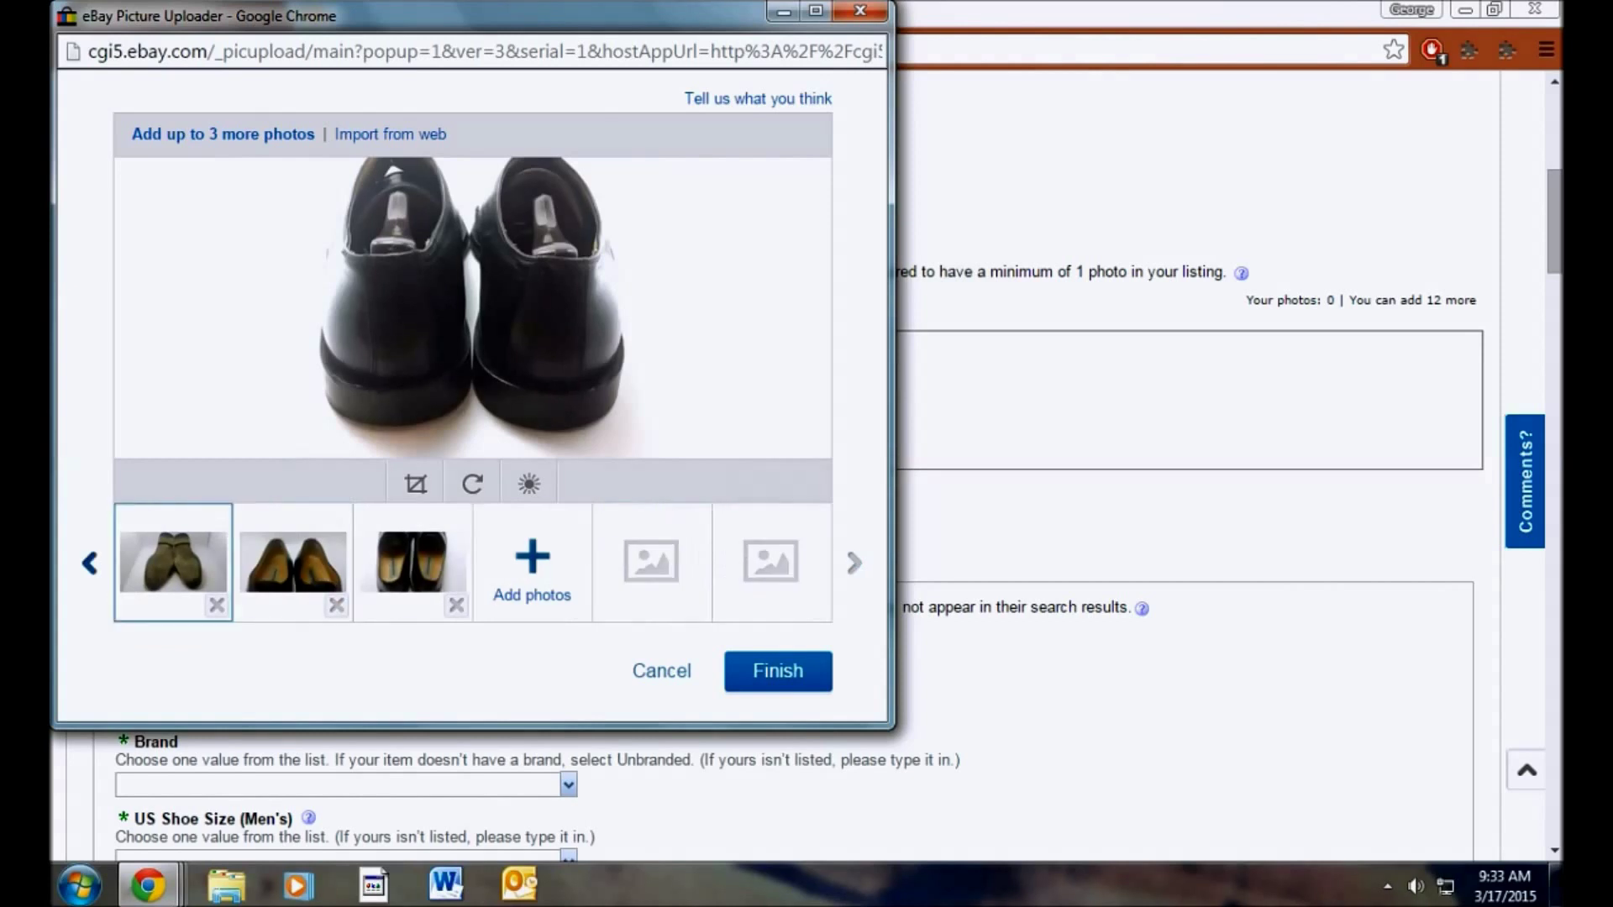
left_click_drag(173, 562, 413, 562)
Adjust the first insole photo to brightness 31 and contrast 26 and apply the change.
left_click(173, 562)
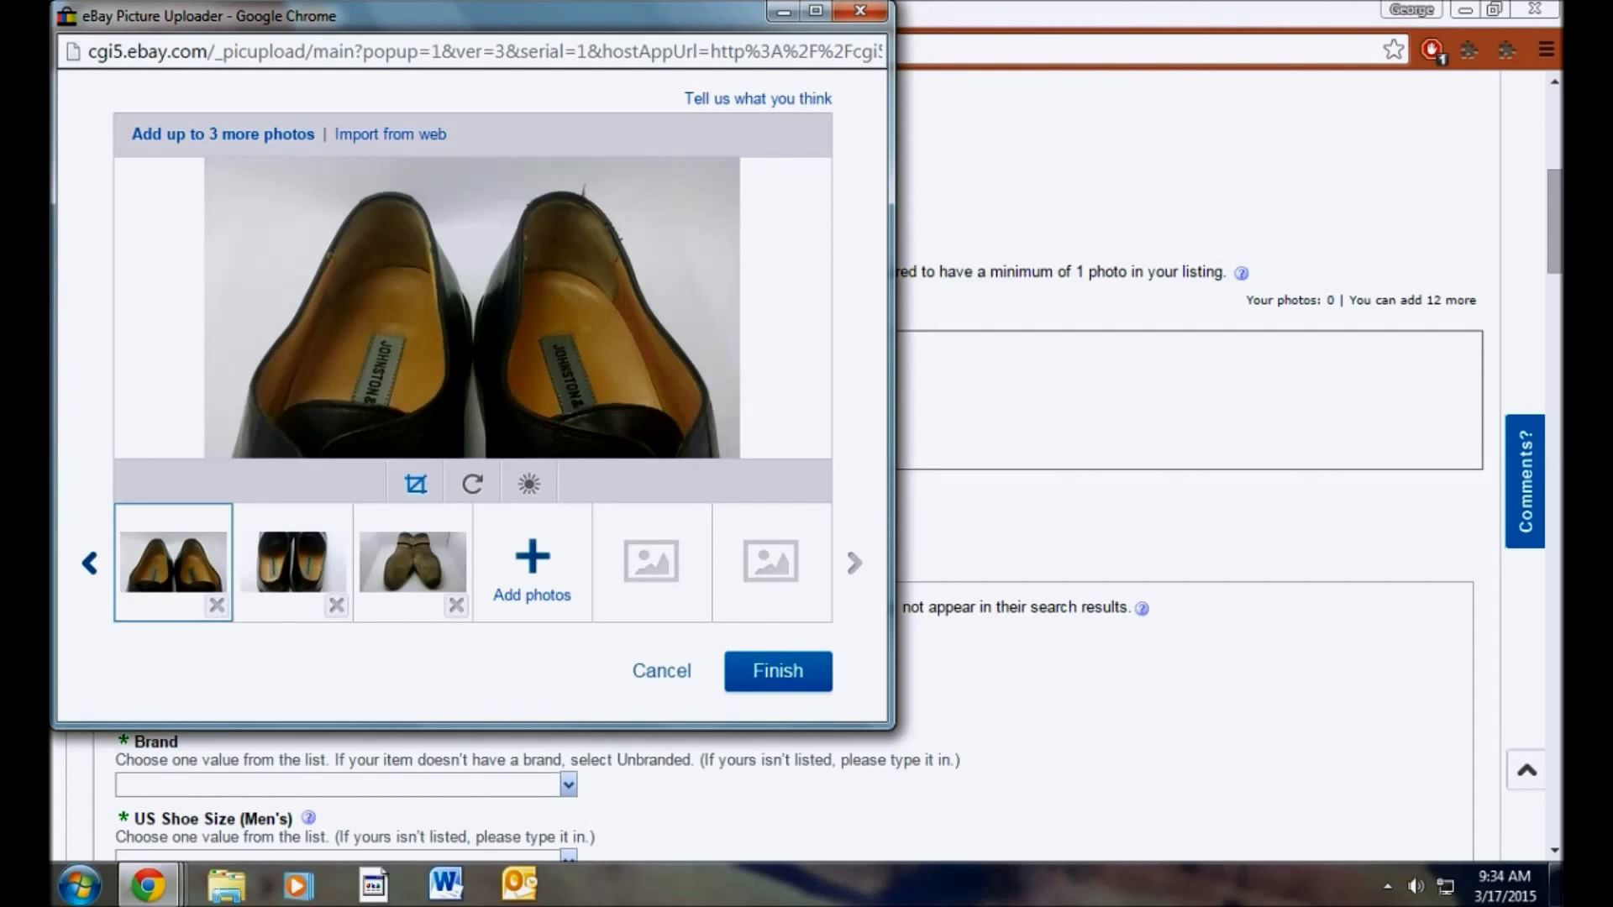
left_click(529, 483)
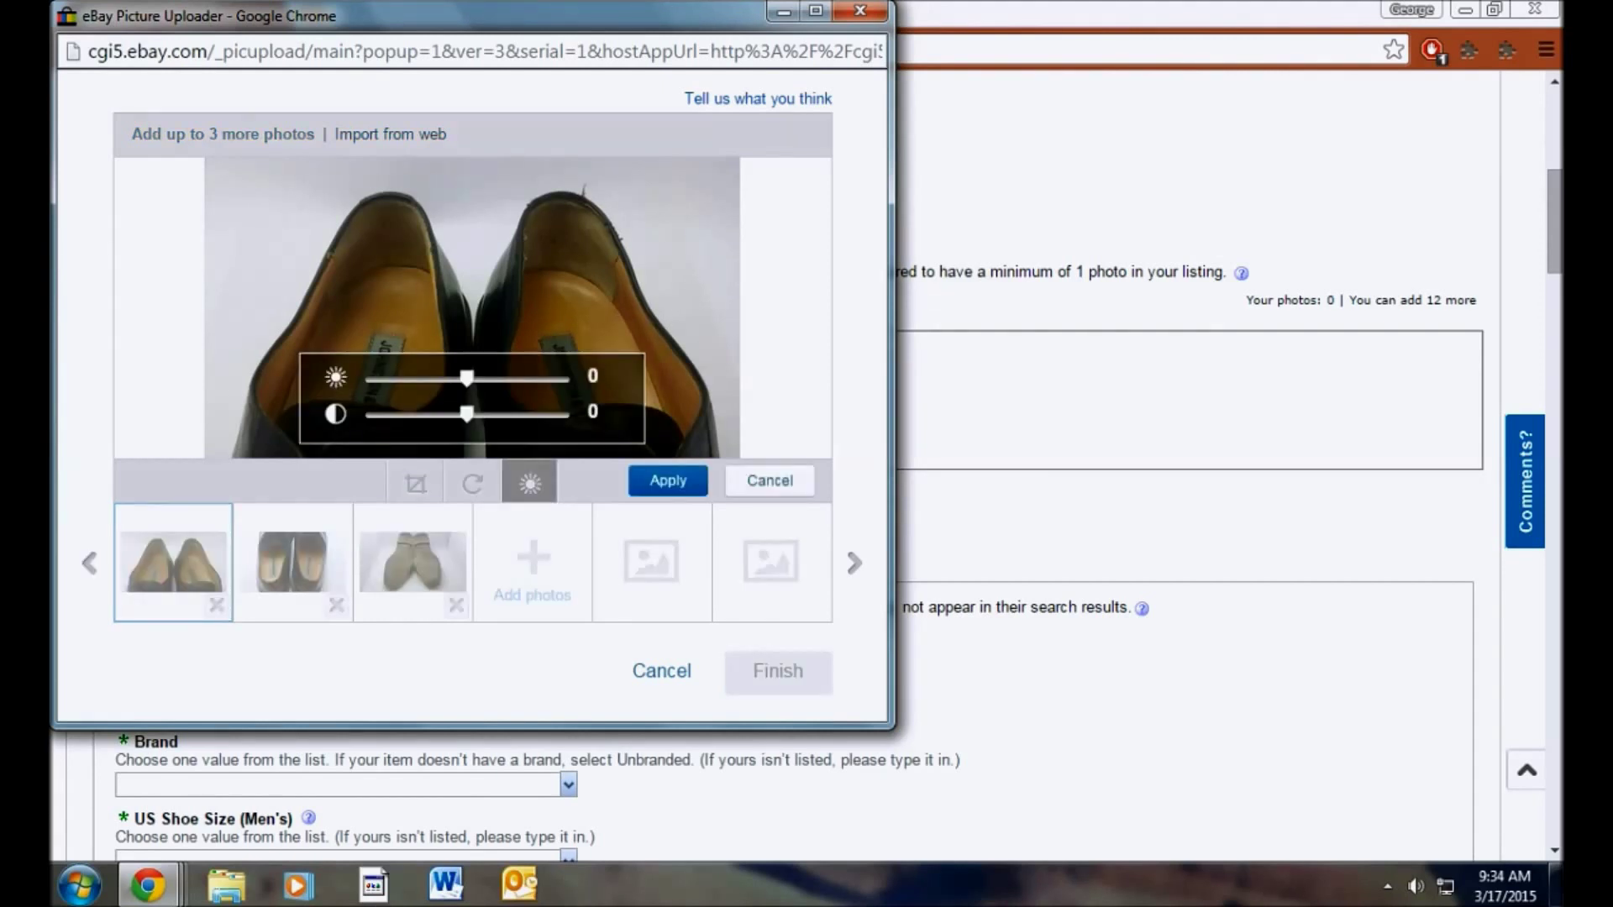
left_click_drag(466, 378, 498, 413)
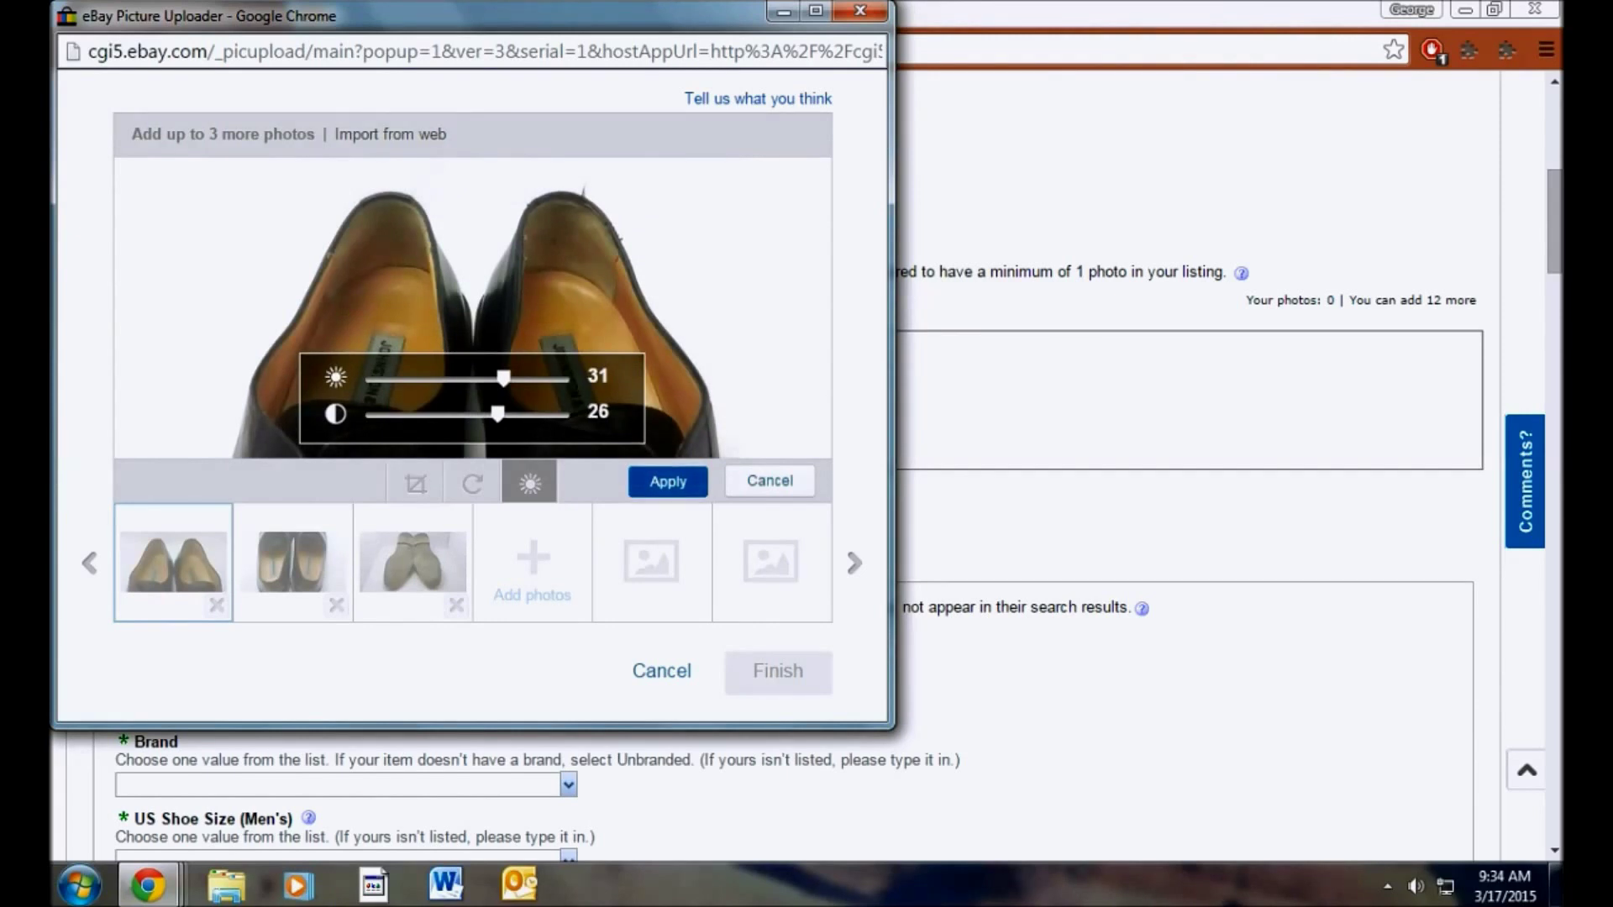
left_click(668, 481)
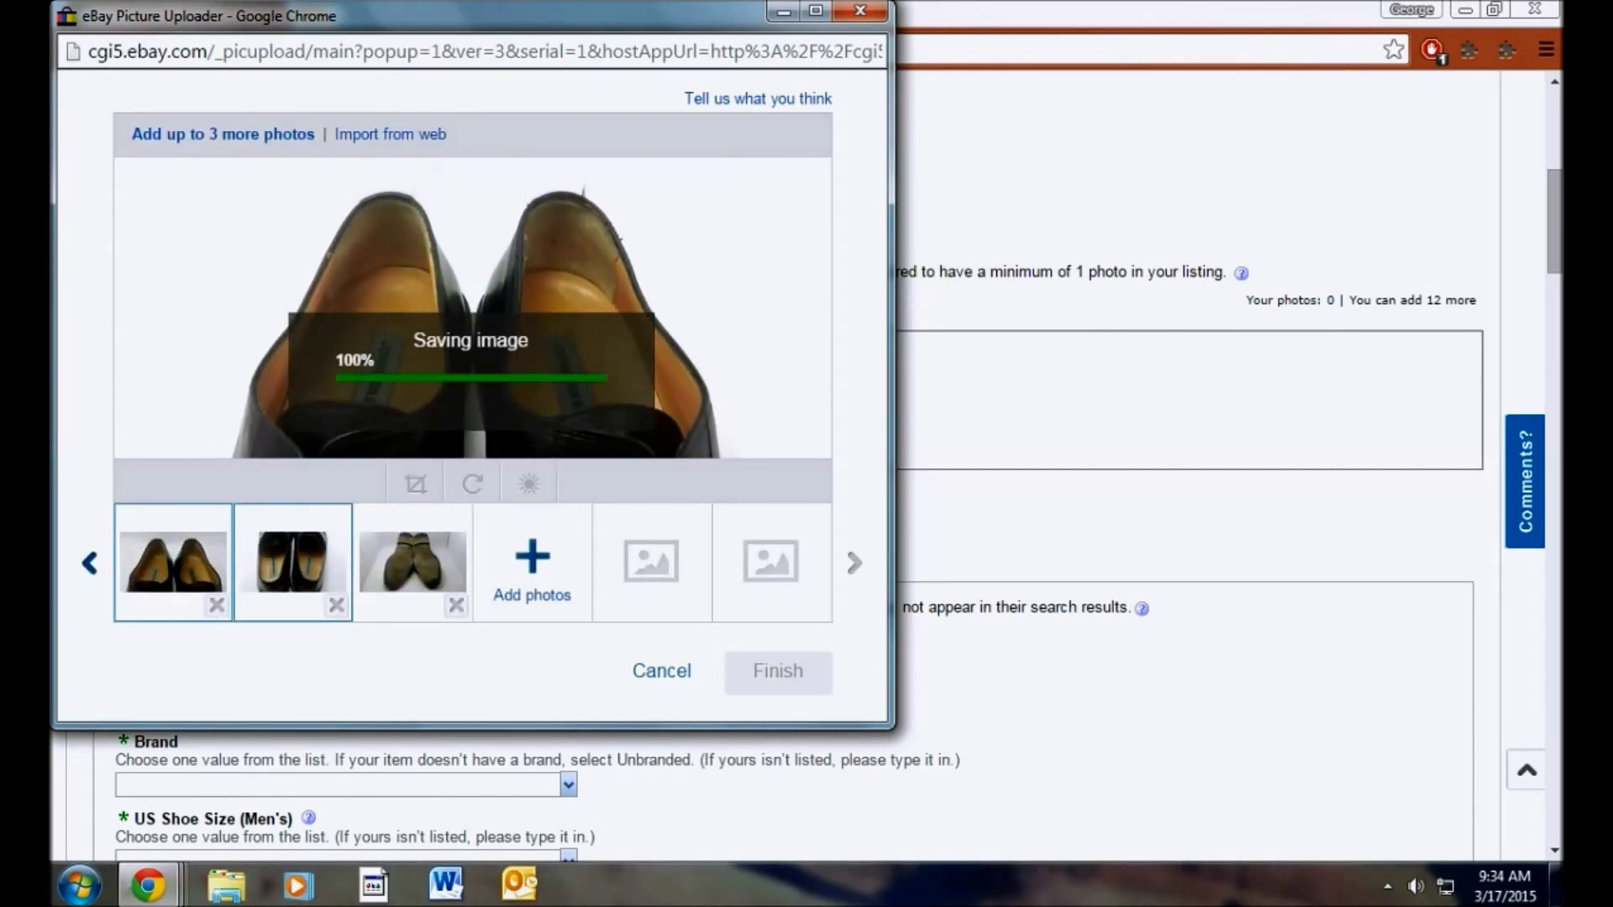
Adjust the second insole photo to brightness 20 and contrast 27 and apply the change.
left_click(293, 562)
left_click(530, 484)
left_click_drag(467, 378, 499, 413)
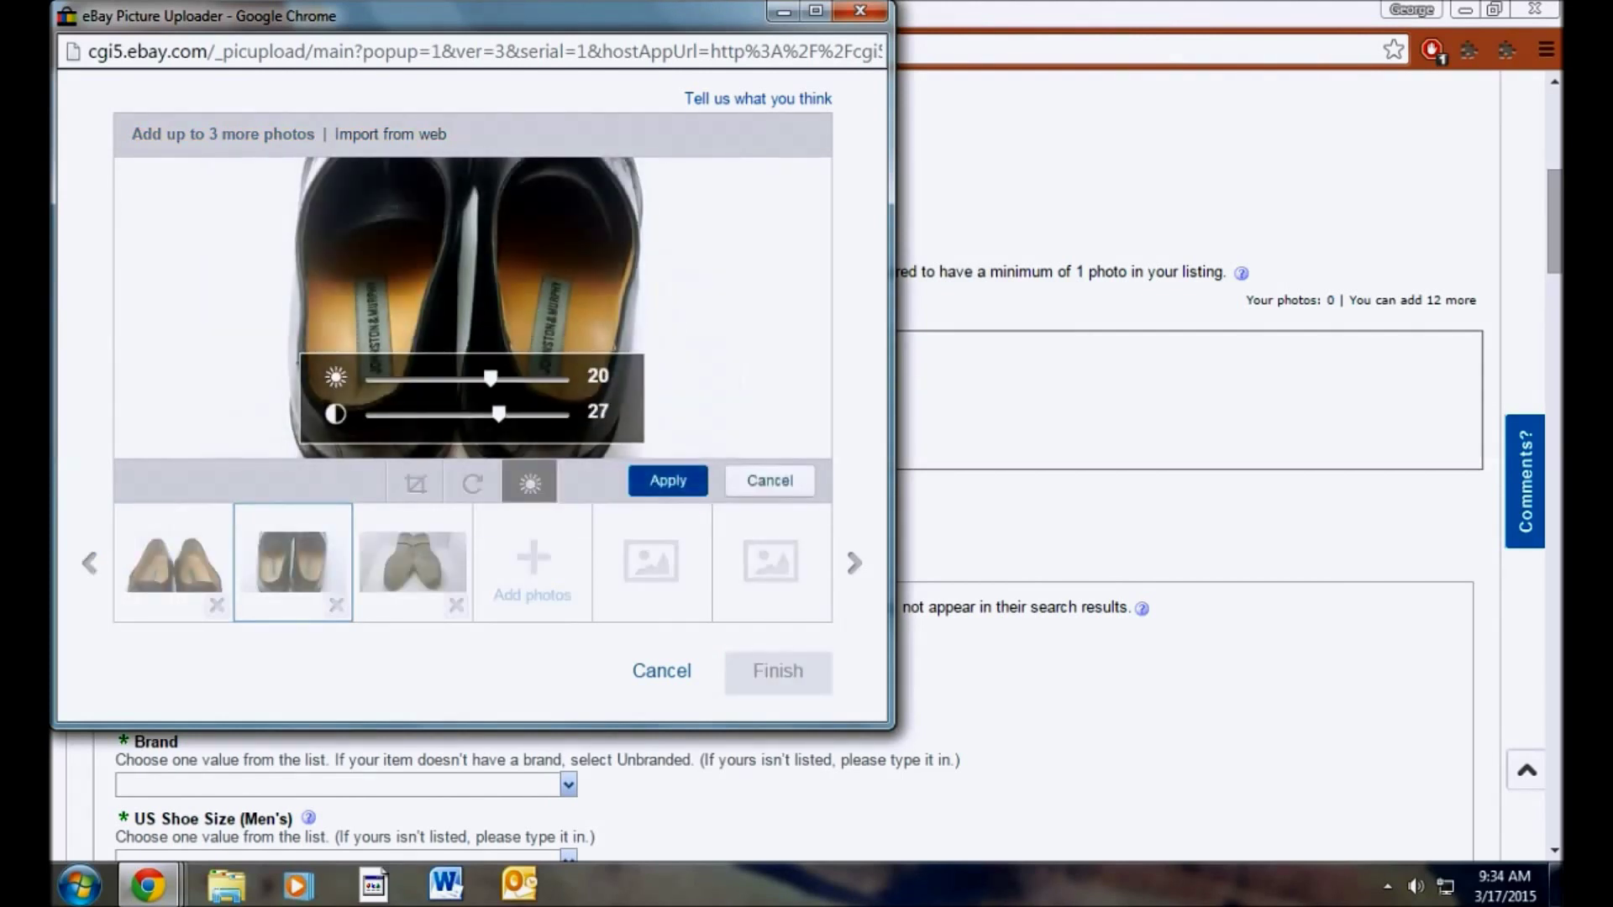
left_click(668, 481)
Crop the photo of the soles closely around the shoes, removing the excess background at both sides, and apply the crop.
left_click(413, 561)
left_click(415, 483)
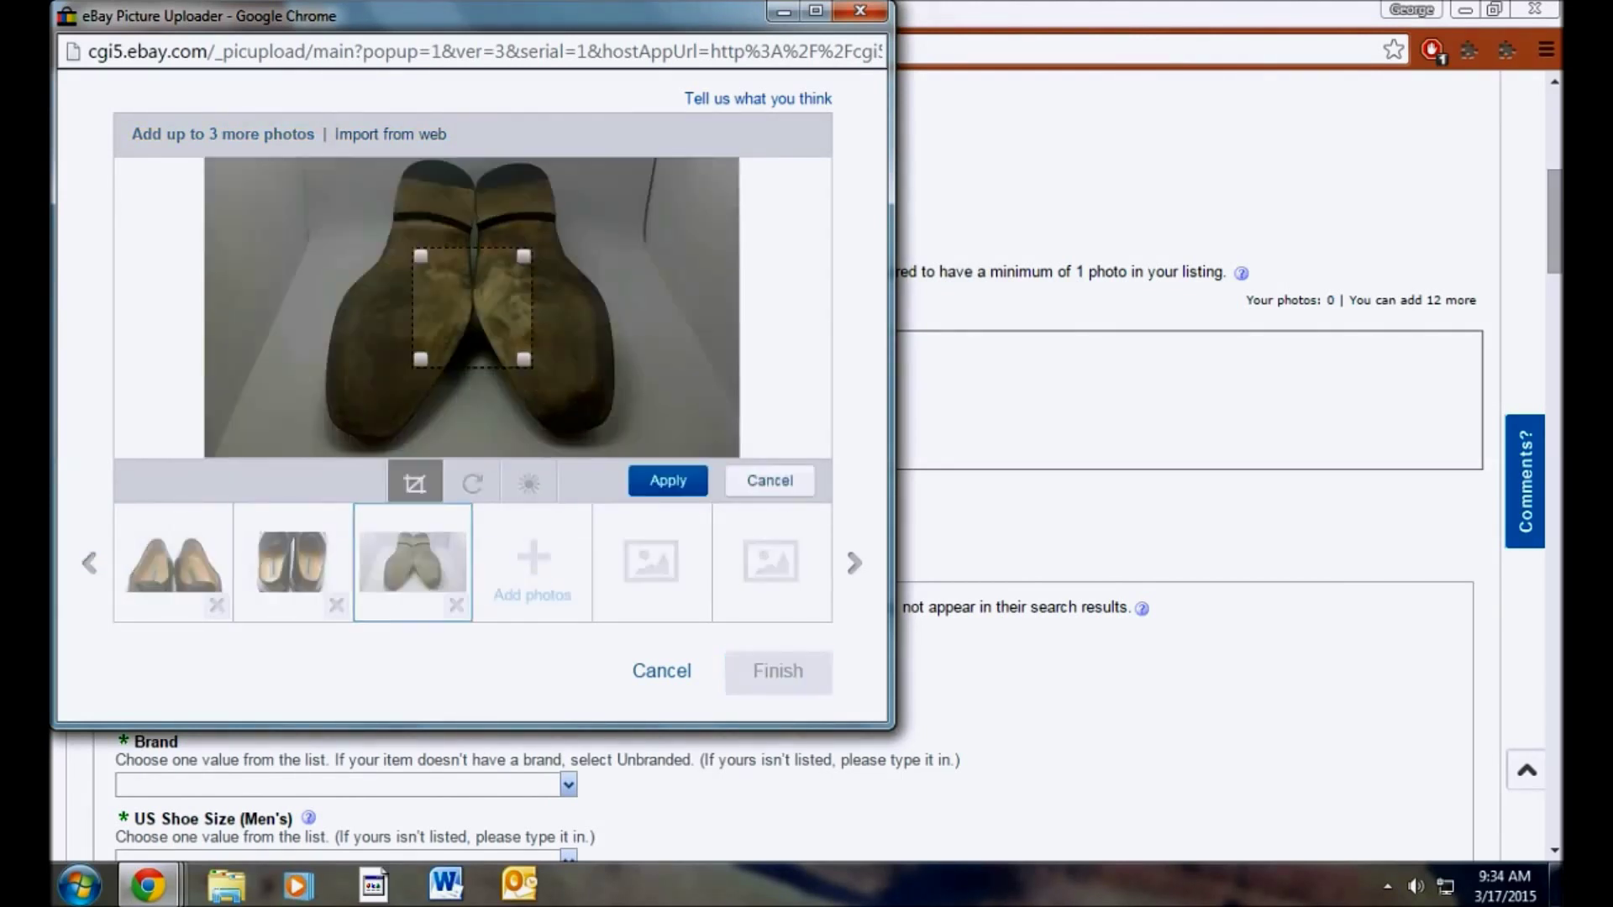
left_click_drag(523, 360, 634, 452)
left_click_drag(421, 257, 321, 163)
left_click(668, 482)
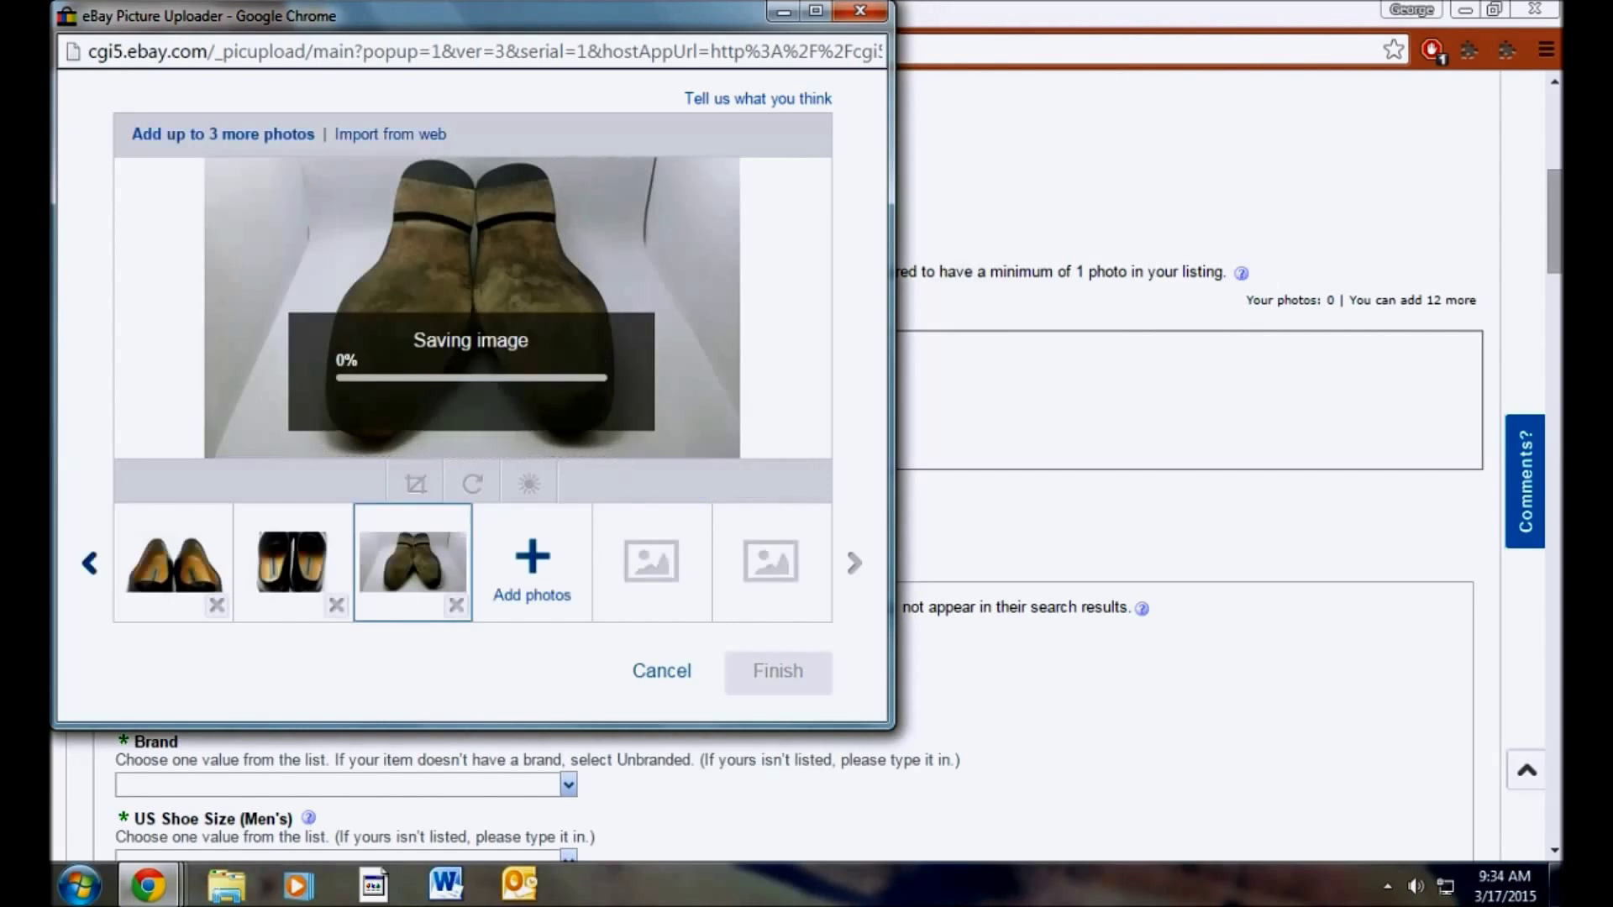
Adjust the soles photo to brightness 30 and contrast 37, apply the change, and finish uploading the photos to the listing.
left_click(529, 484)
left_click_drag(467, 378, 502, 378)
left_click_drag(467, 413, 511, 413)
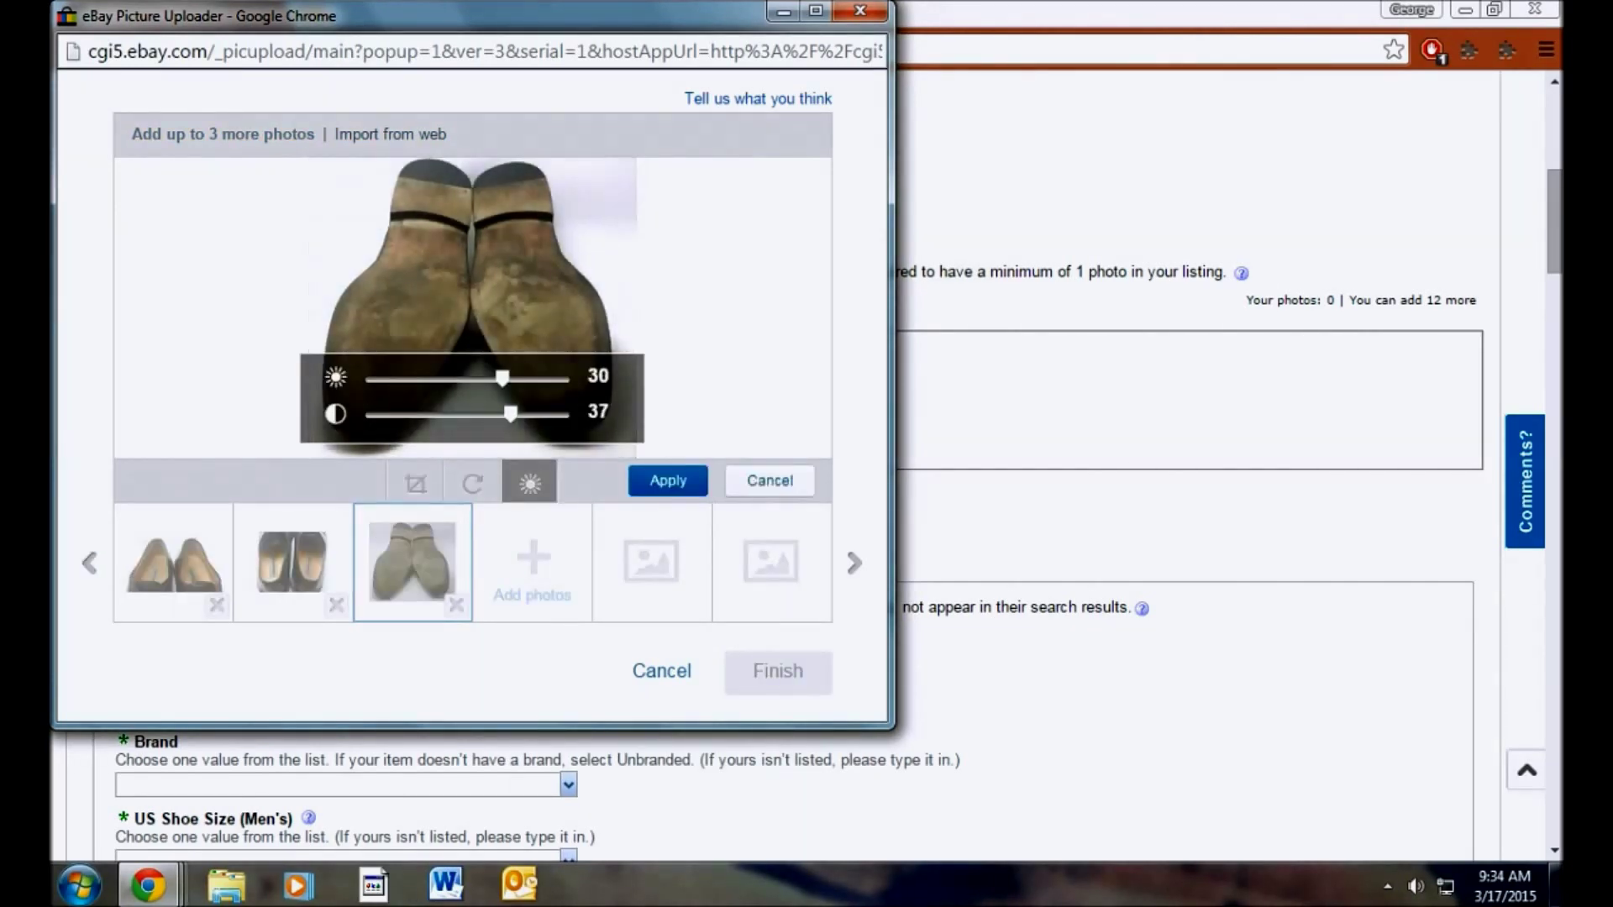
left_click(668, 482)
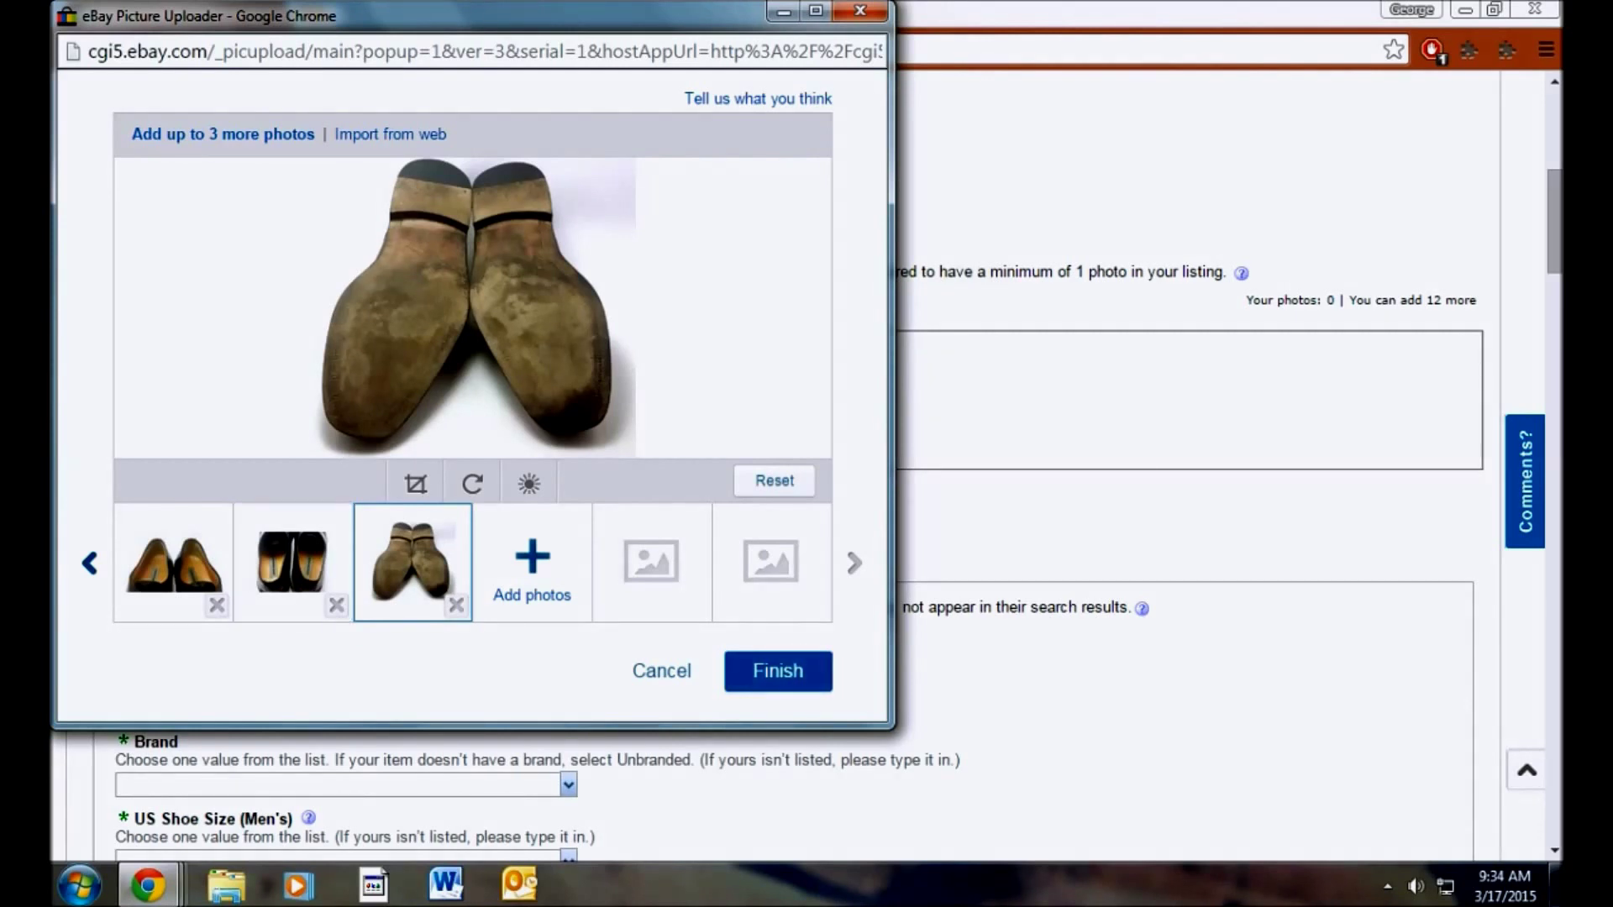
left_click(778, 670)
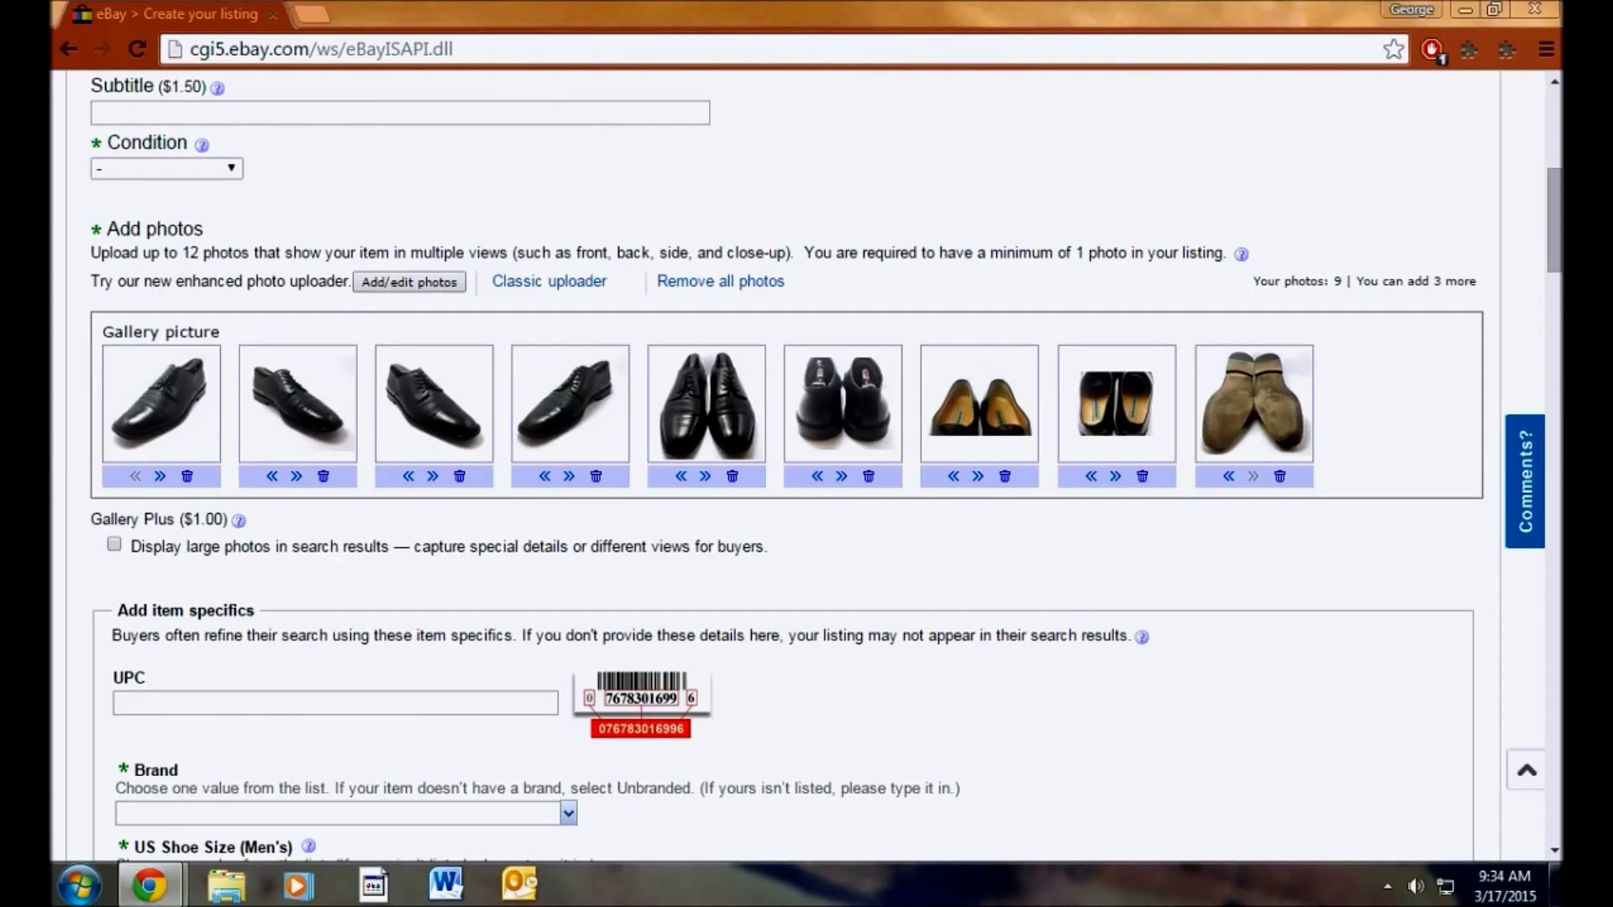
Reopen the listing's photos for editing and select the main photo at the start of the photo order.
left_click(409, 282)
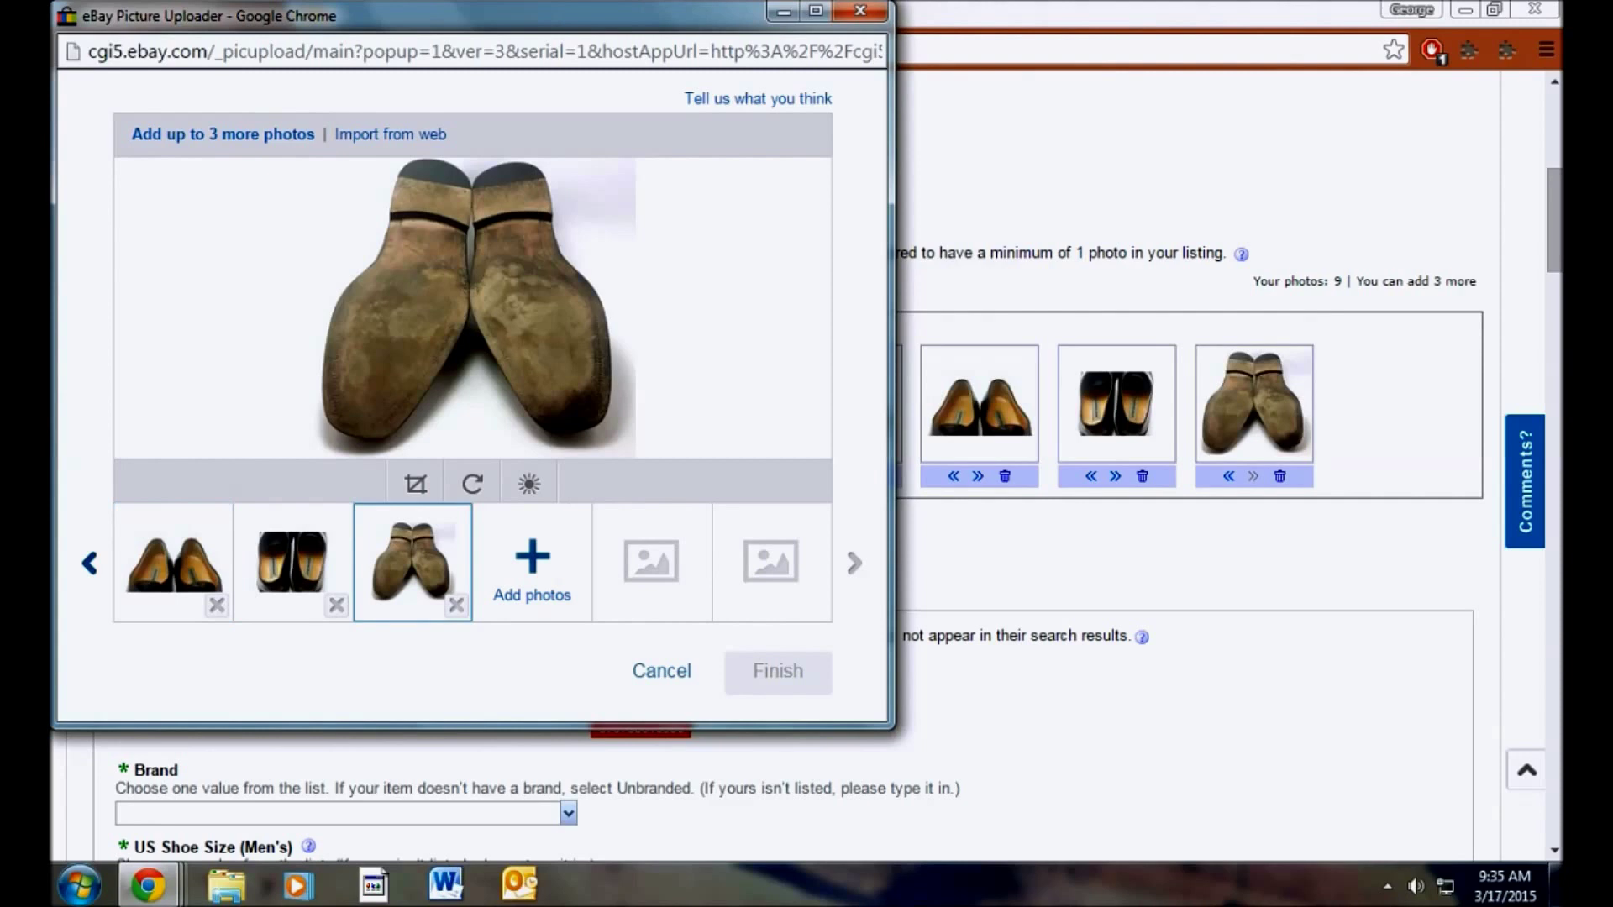
left_click(90, 563)
left_click(173, 562)
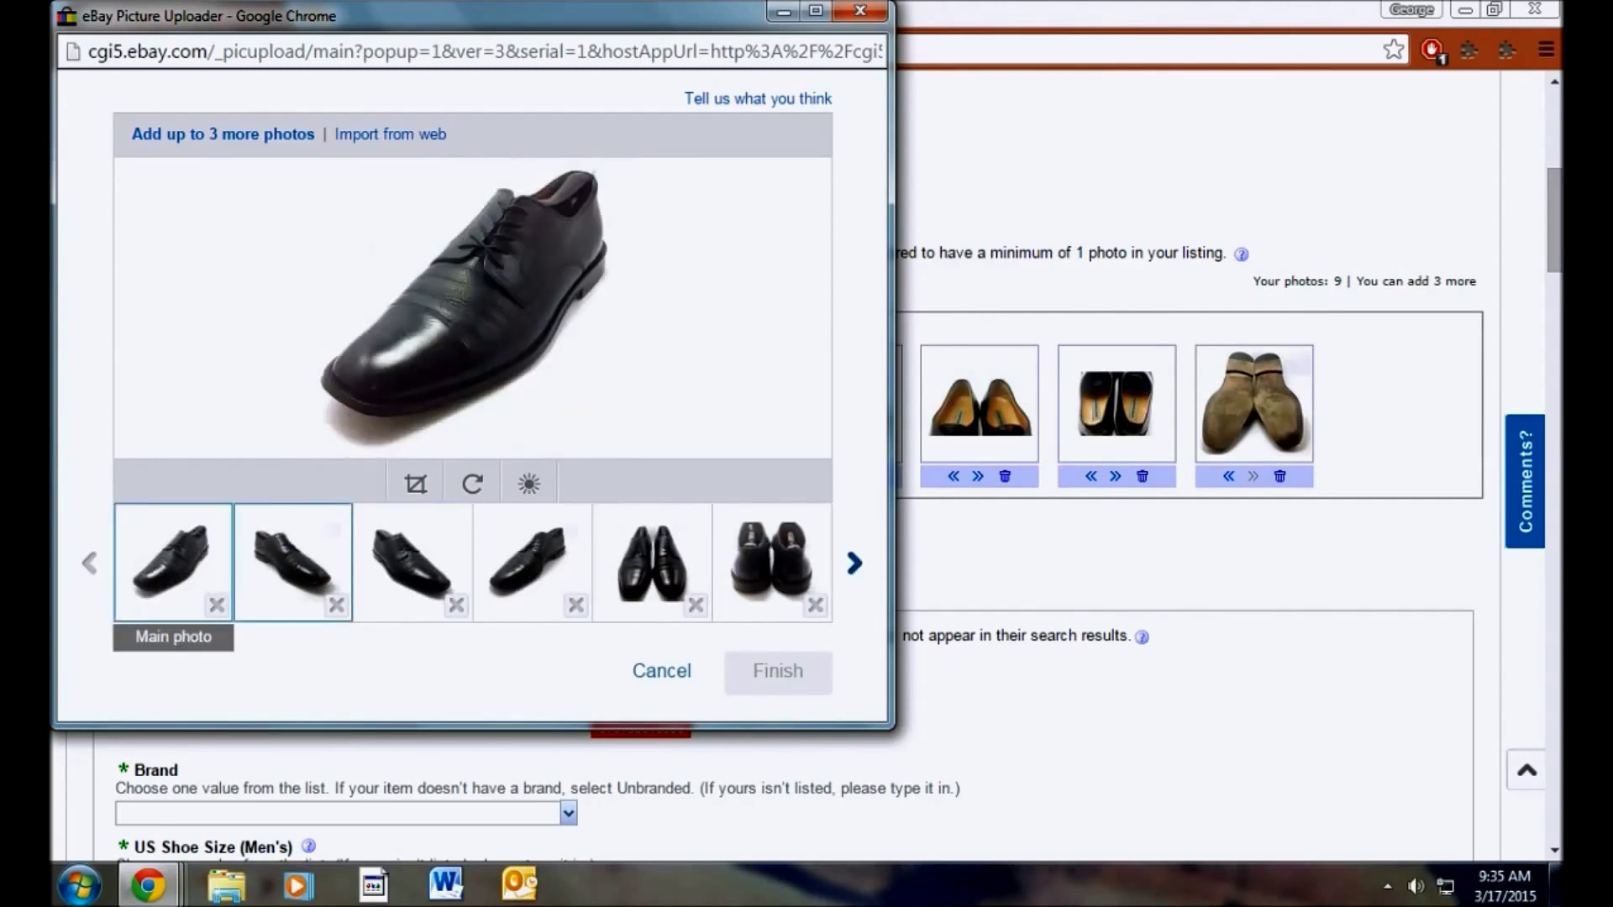